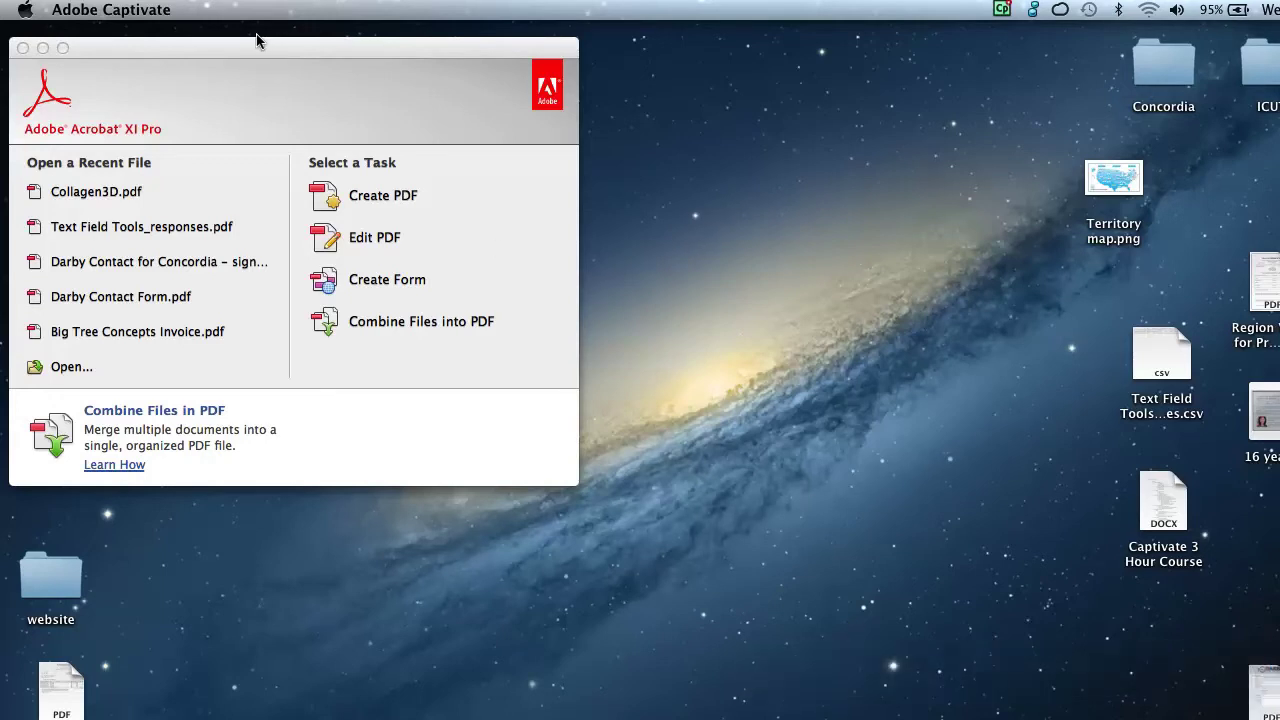
Open the empty Combine Files dialog through the welcome screen's Combine Files into PDF option.
mouse_move(264, 42)
left_mouse_down()
mouse_move(316, 73)
mouse_move(263, 52)
left_mouse_up()
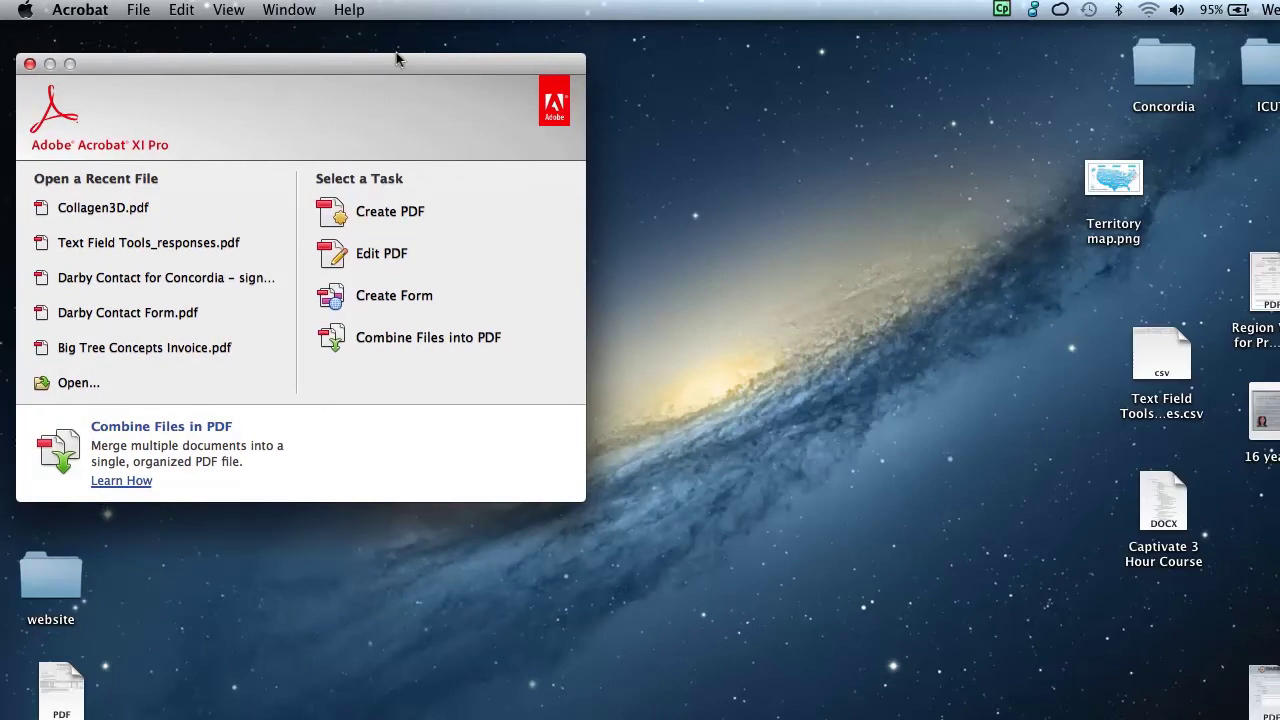
left_click_drag(391, 58, 394, 58)
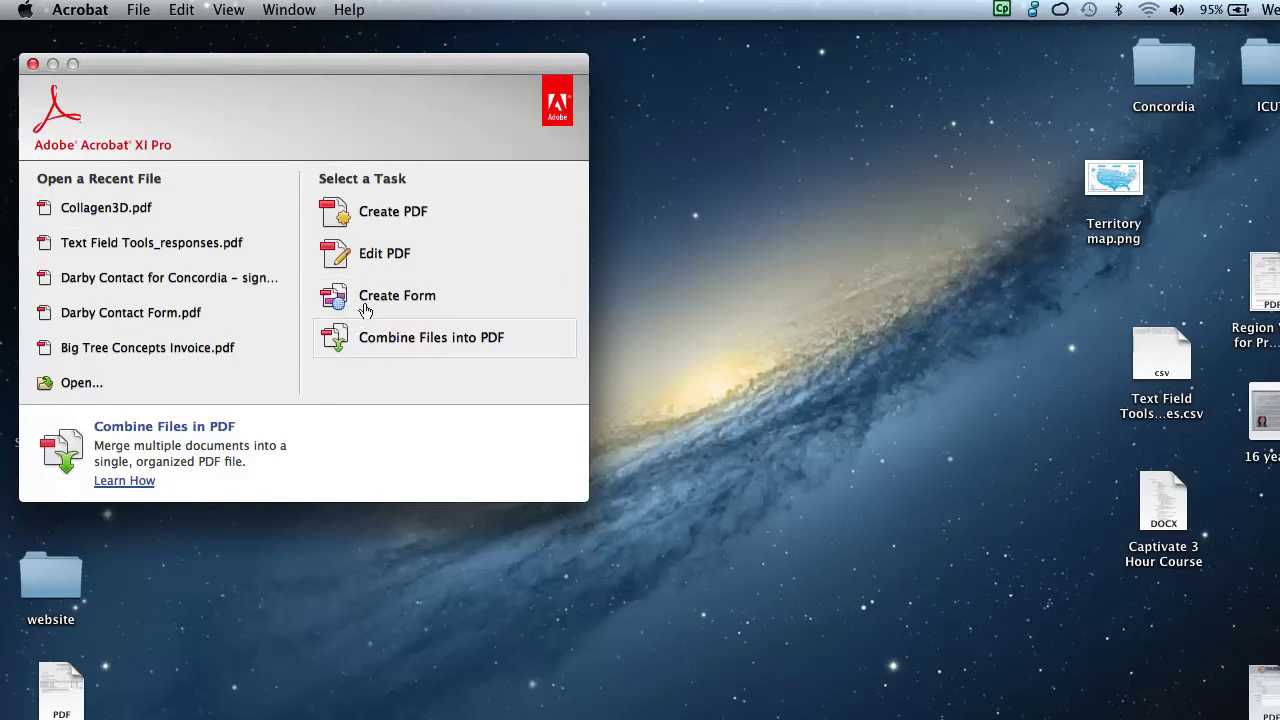
left_click(139, 10)
mouse_move(158, 84)
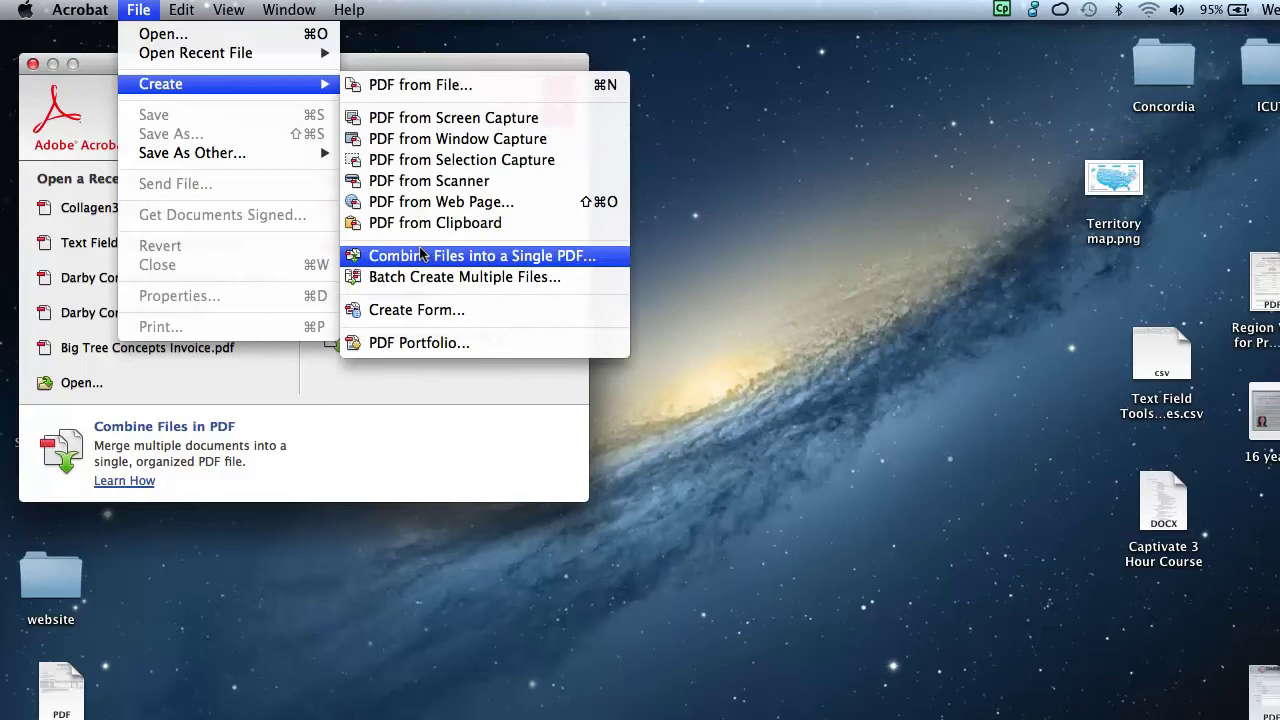
left_click(422, 440)
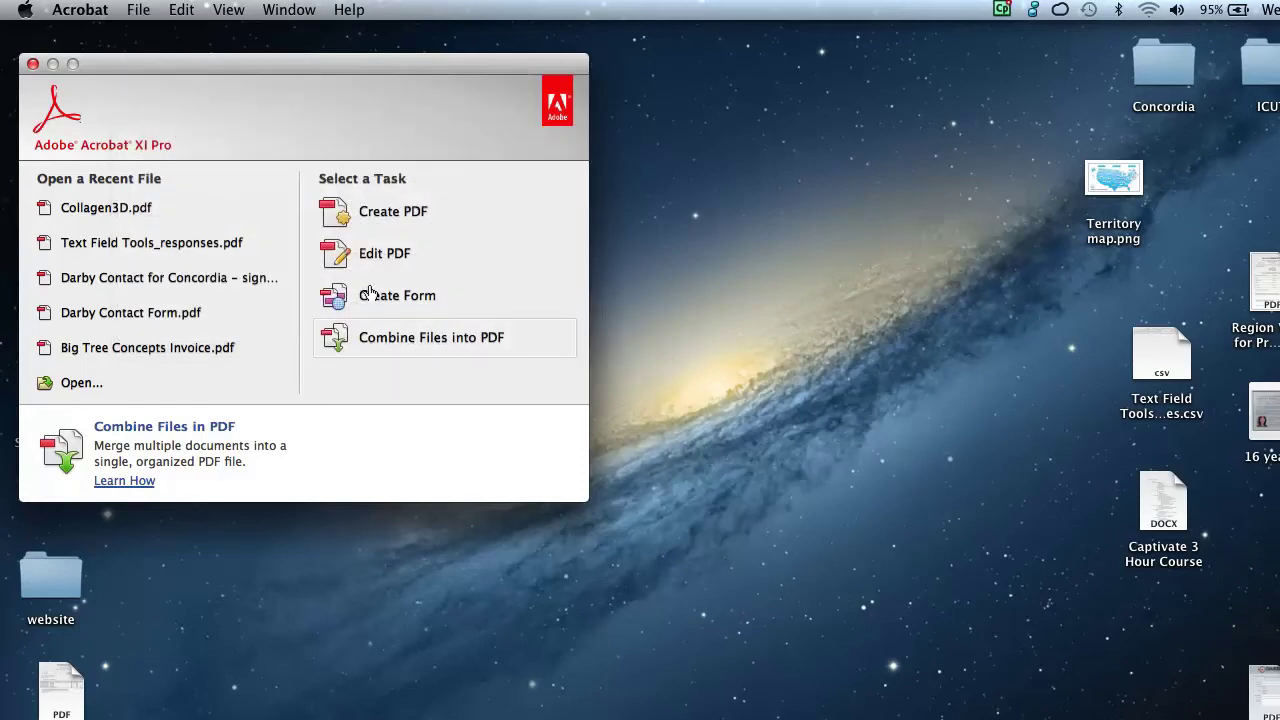
left_click(396, 337)
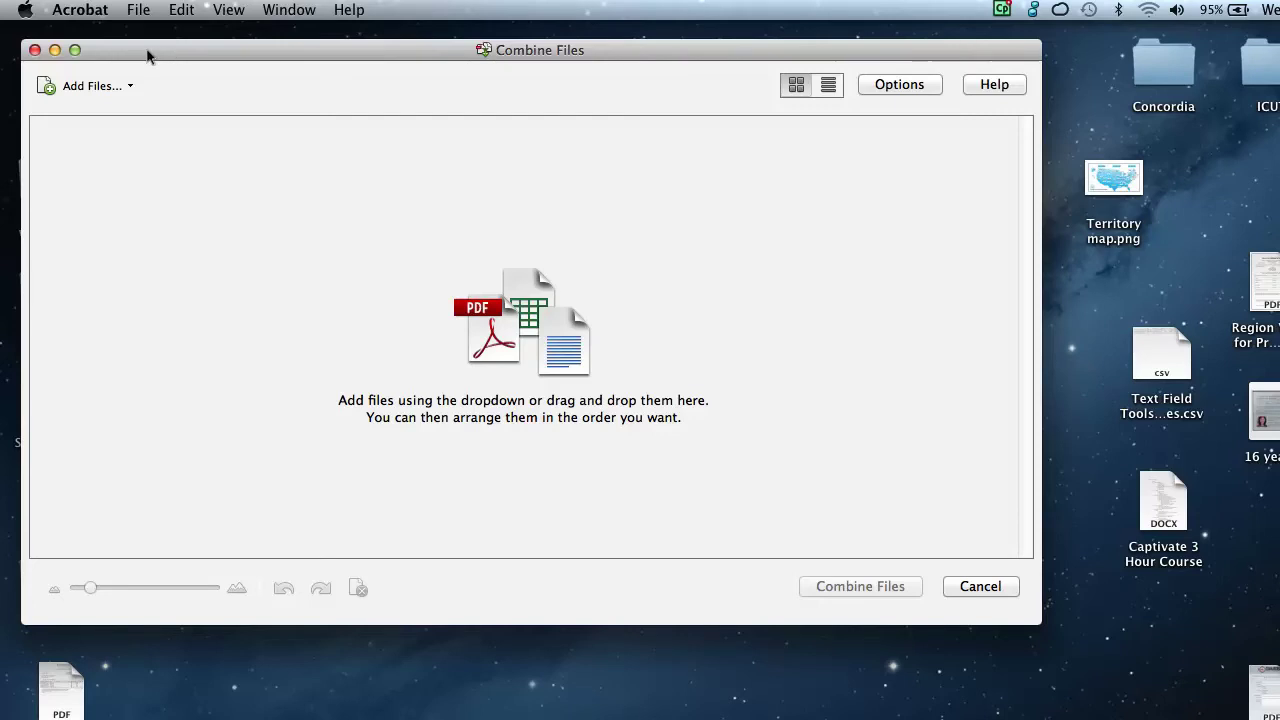
left_click(83, 88)
Browse to the 'lesson files to be added' folder and try a first file selection, then clear it.
left_click(84, 114)
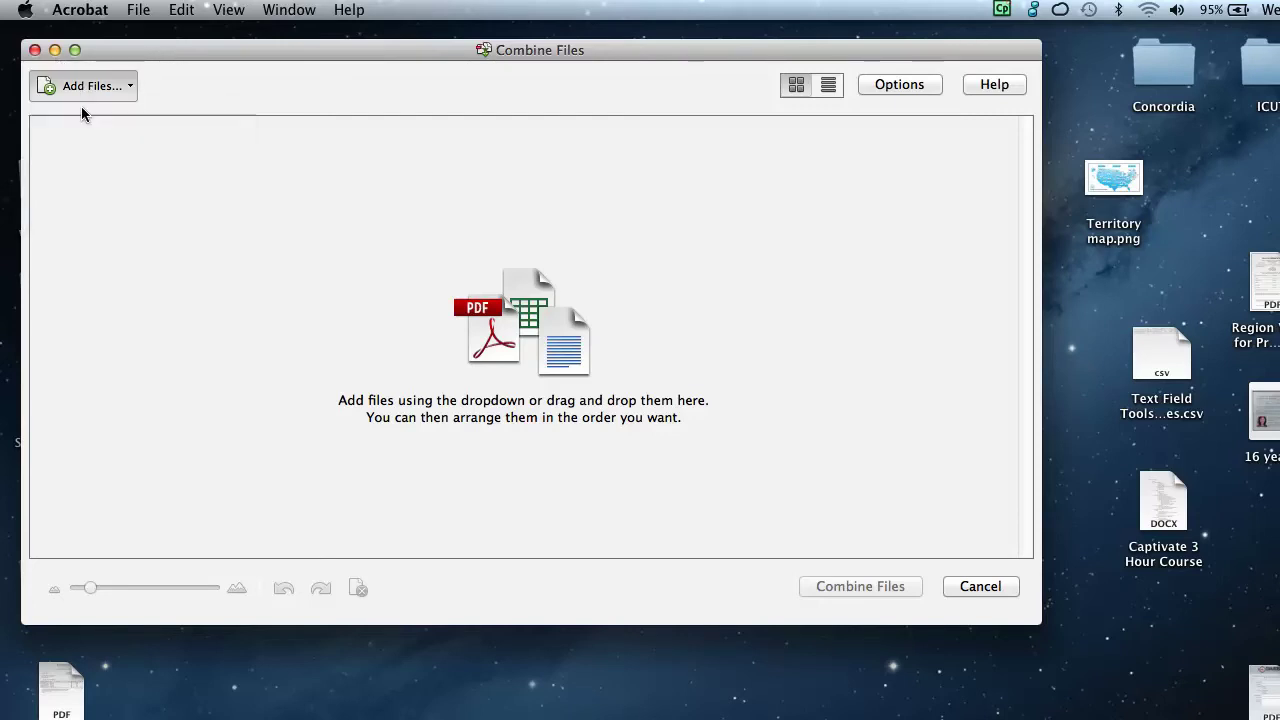
left_click_drag(663, 42, 561, 37)
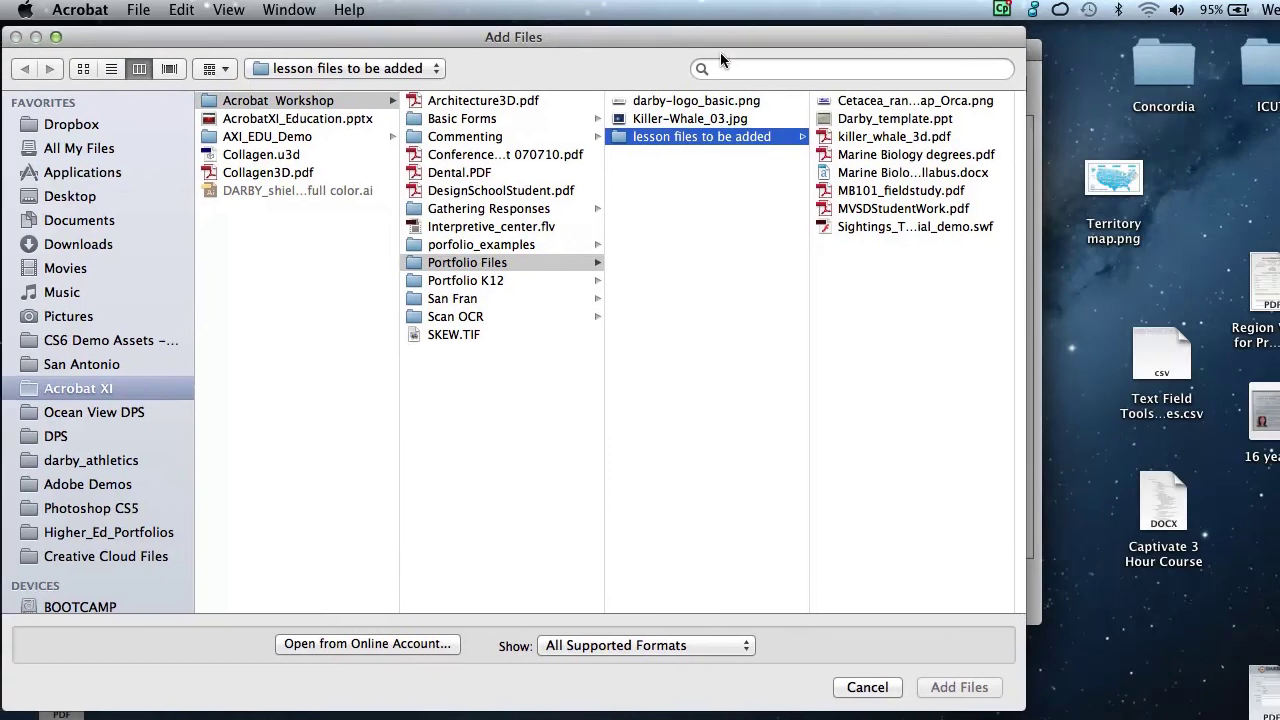
left_click(852, 137)
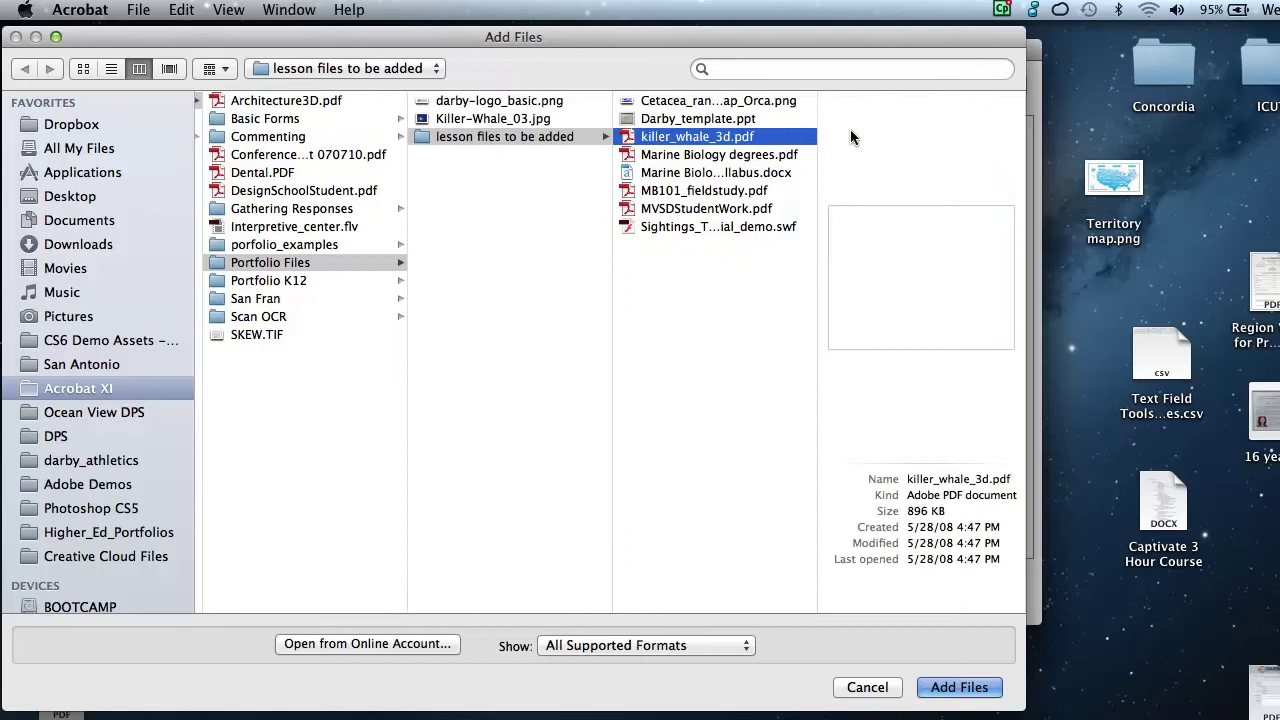
left_click(674, 155, "shift")
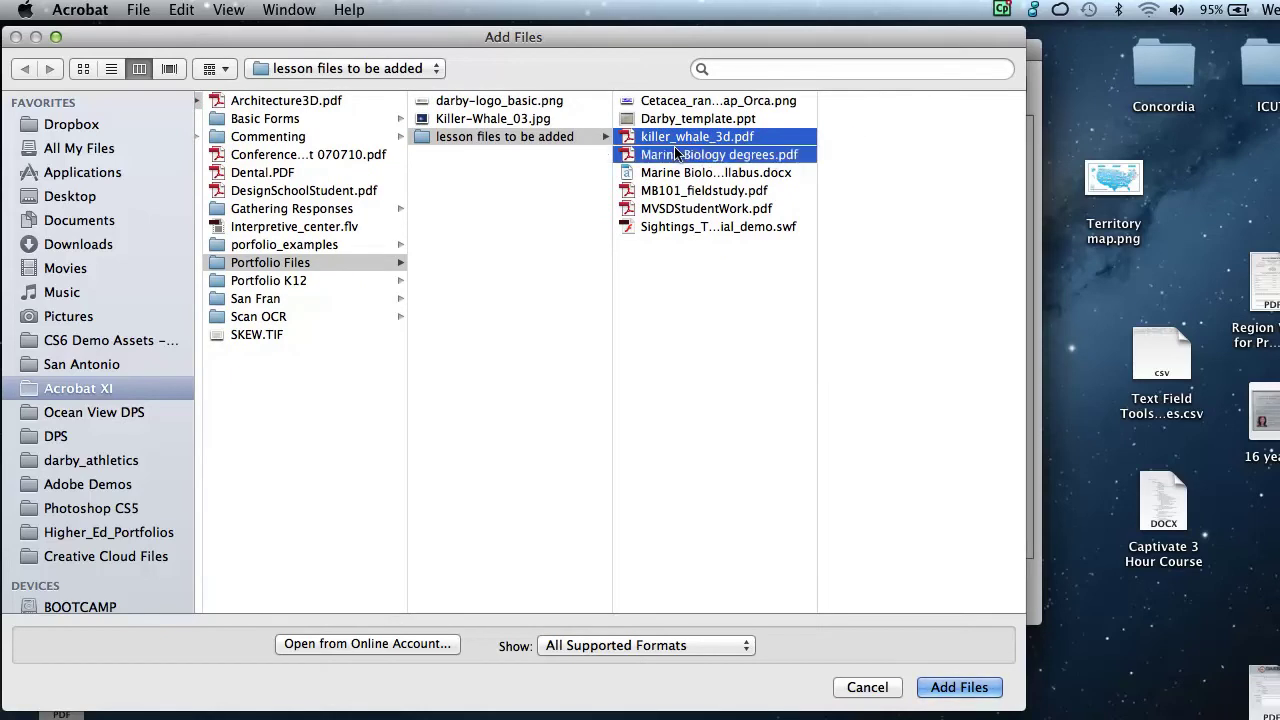
left_click(672, 172, "shift")
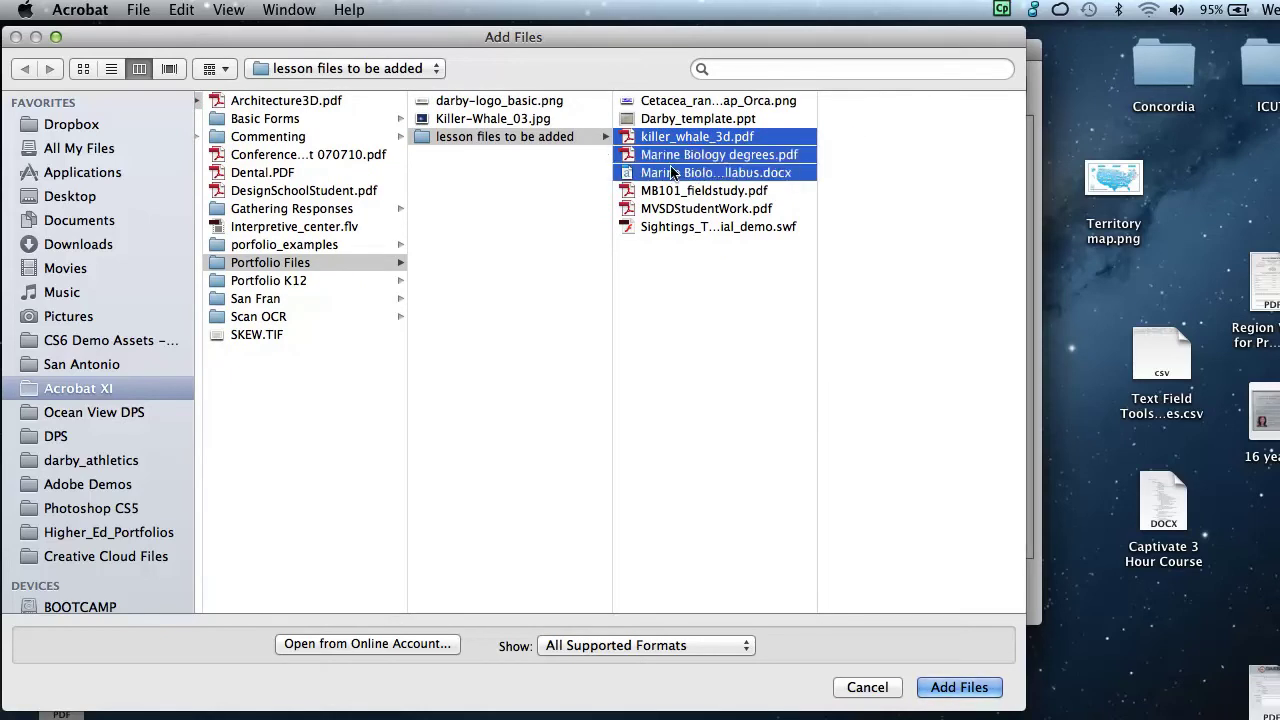
left_click(655, 226)
key("super+a")
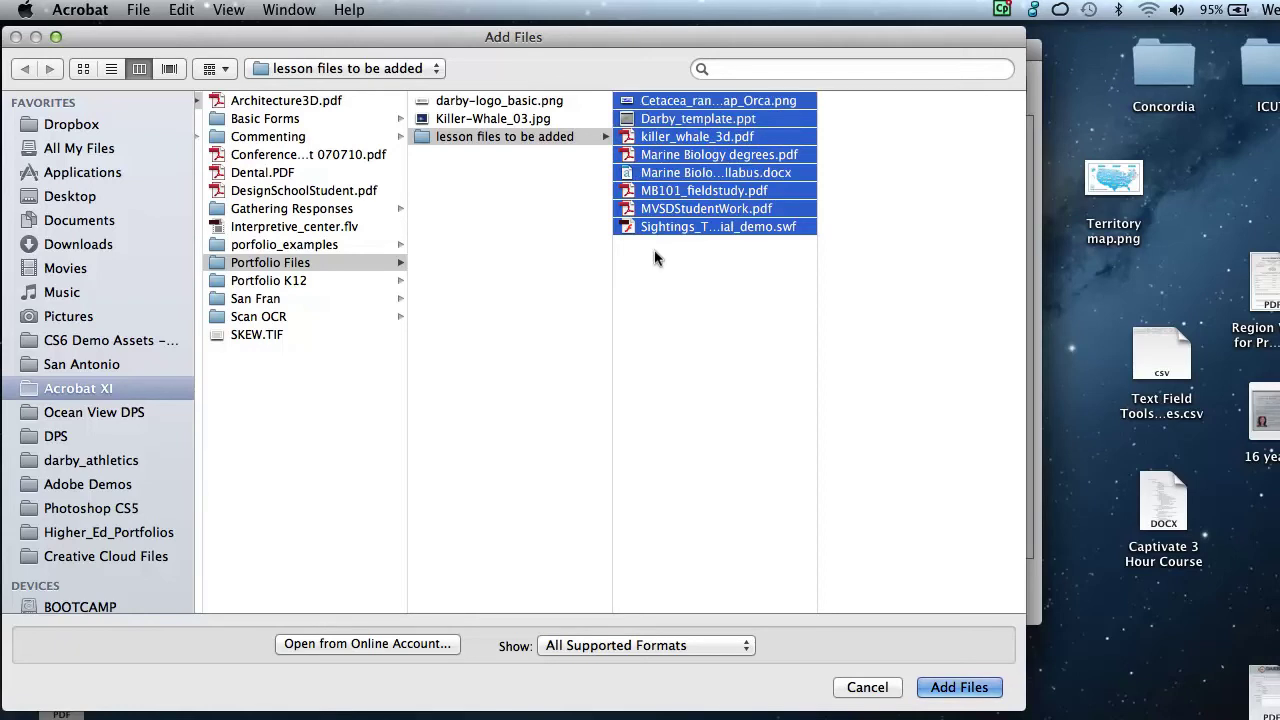
left_click(656, 274)
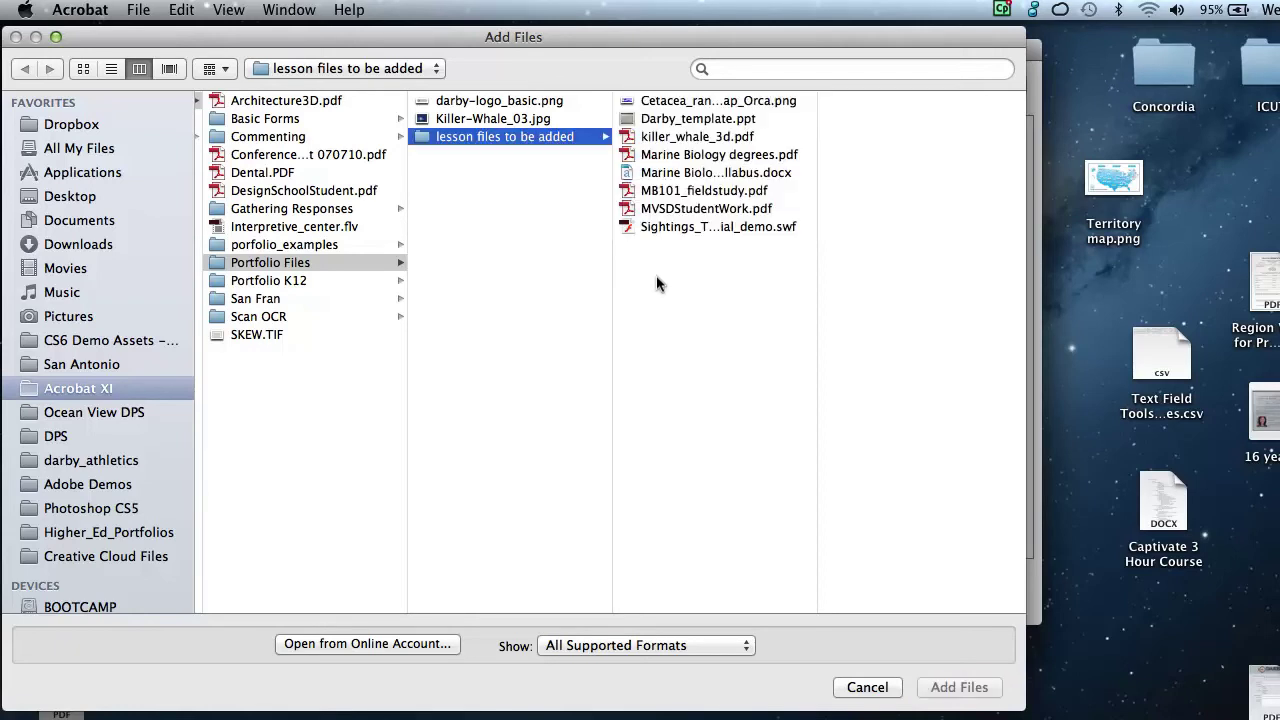
Add Marine Biology degrees.pdf, the Marine Biology Word file, MB101_fieldstudy.pdf, MVSDStudentWork.pdf and Darby_template.ppt.
left_click(646, 155)
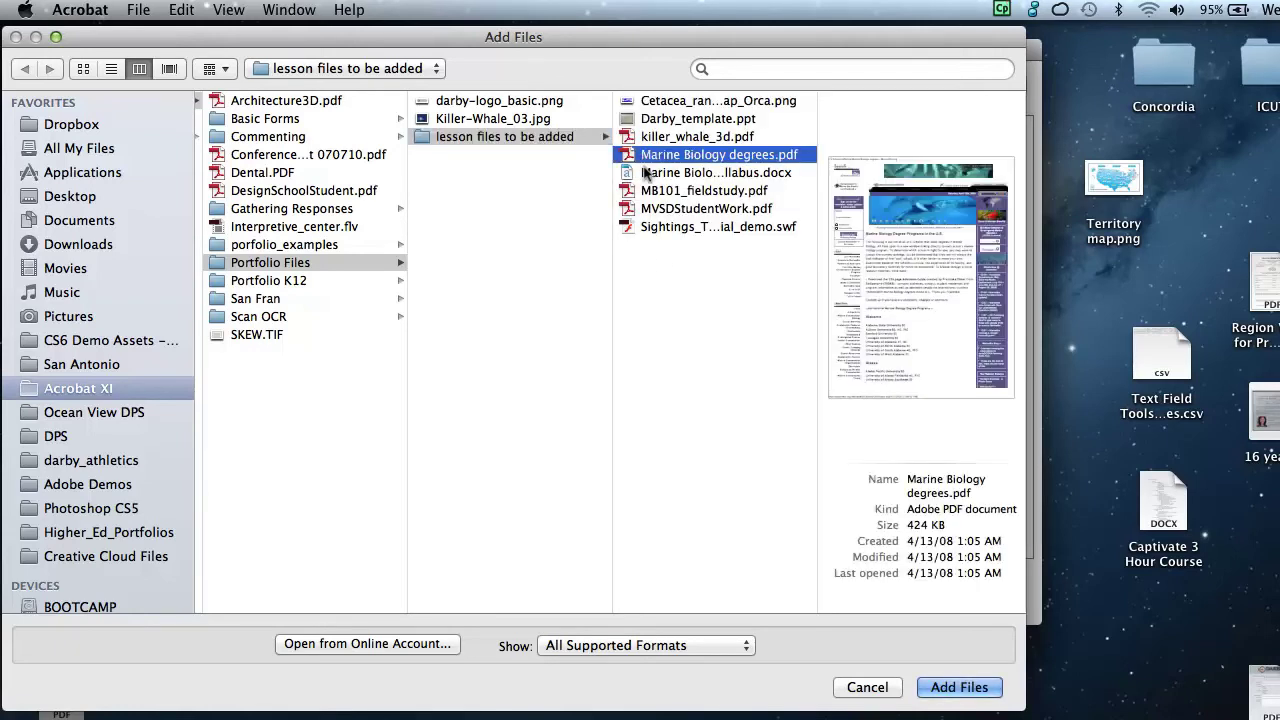
left_click(646, 173, "shift")
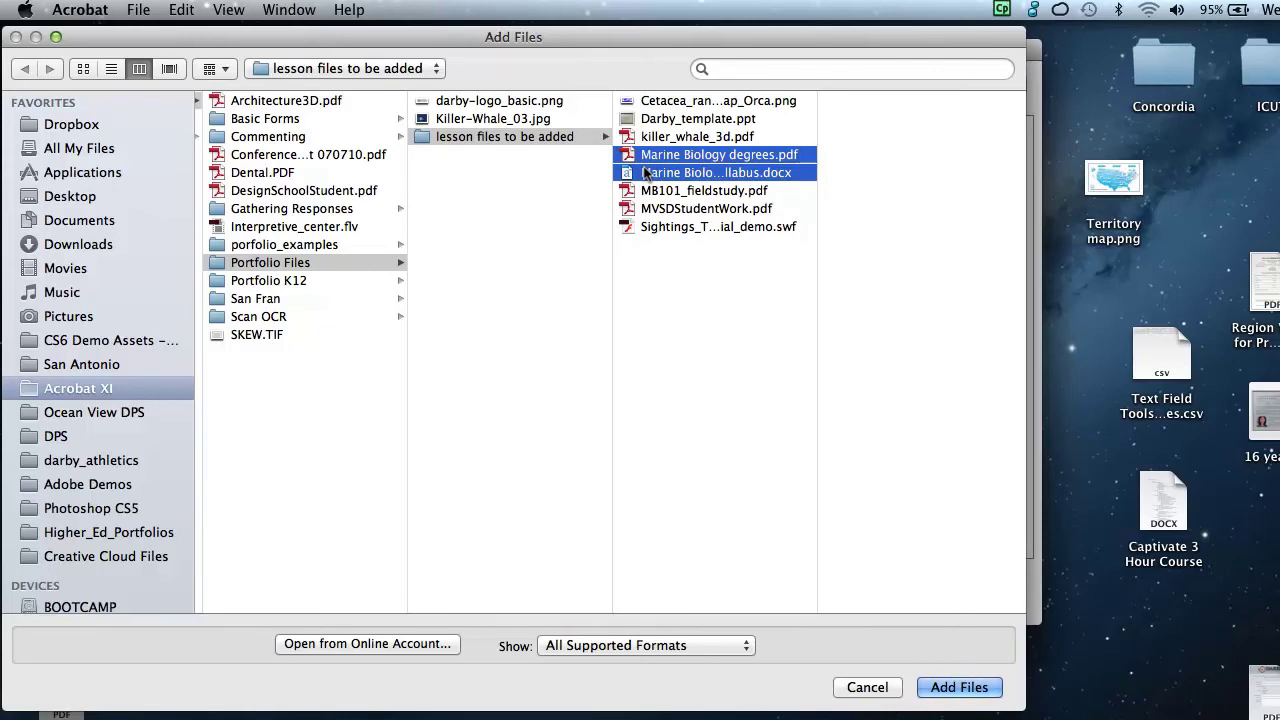
left_click(645, 190, "shift")
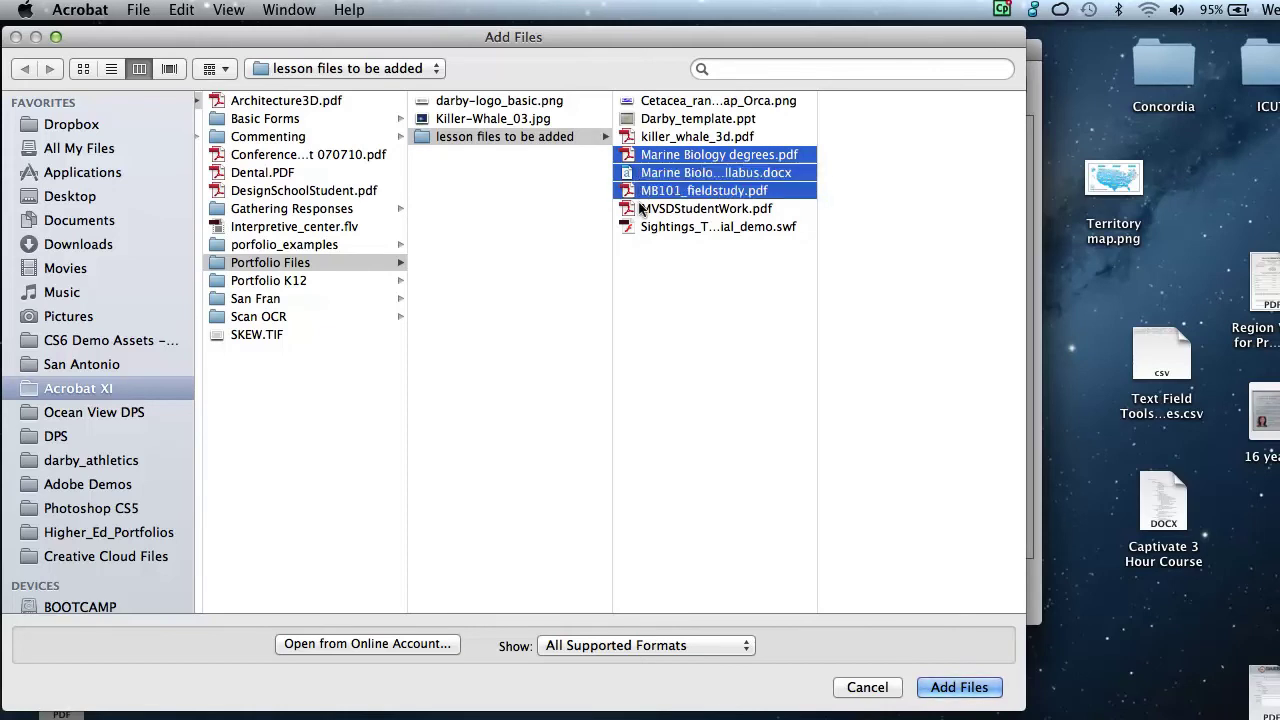
left_click(643, 208, "shift")
left_click(664, 119, "super")
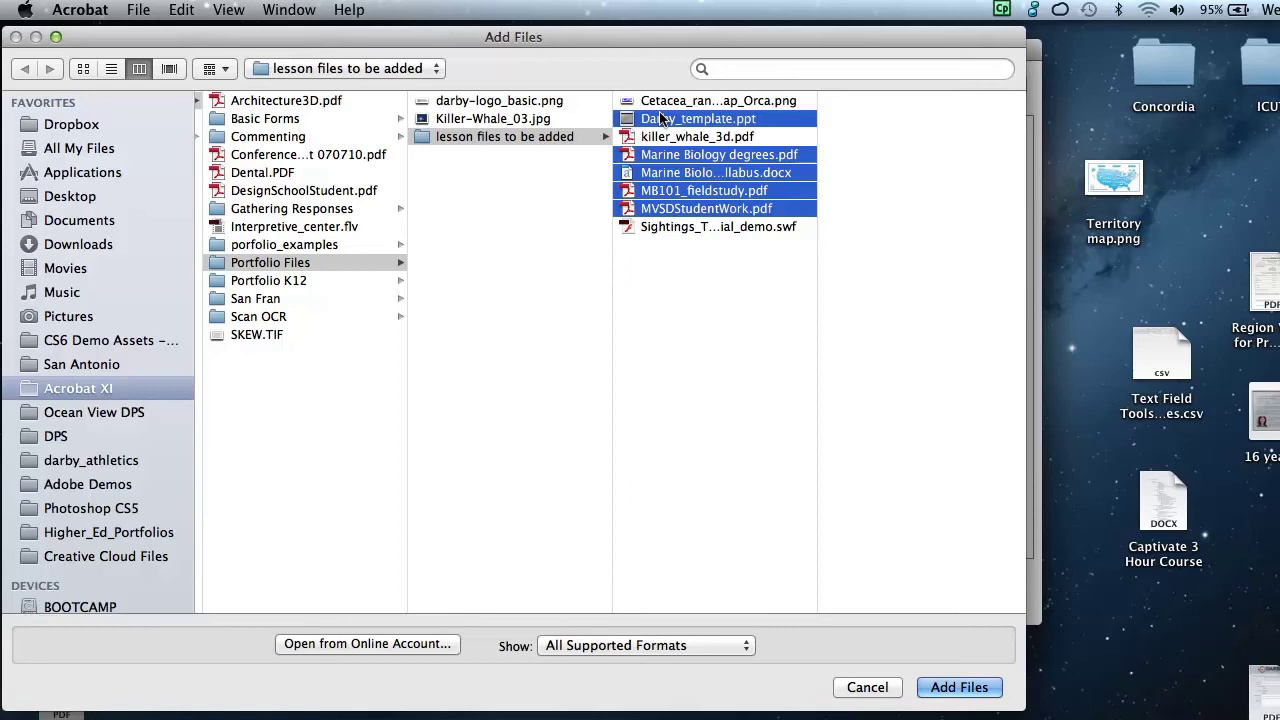
left_click(965, 687)
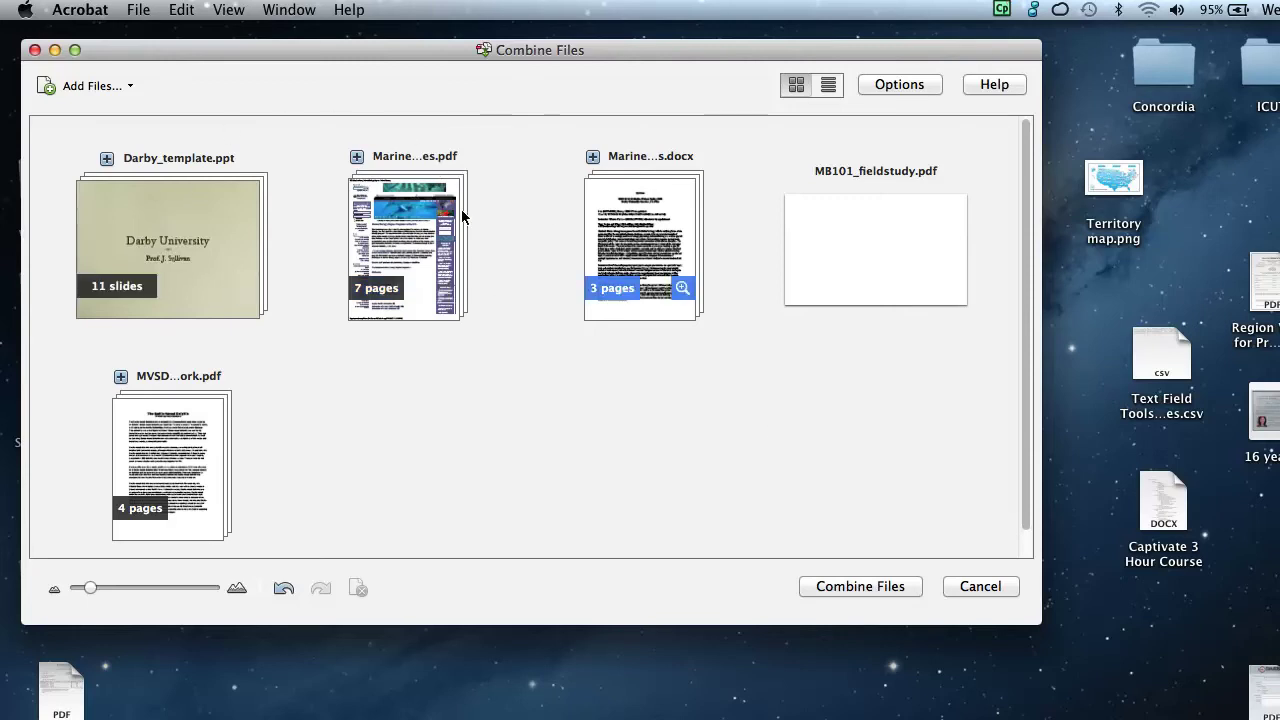
mouse_move(440, 205)
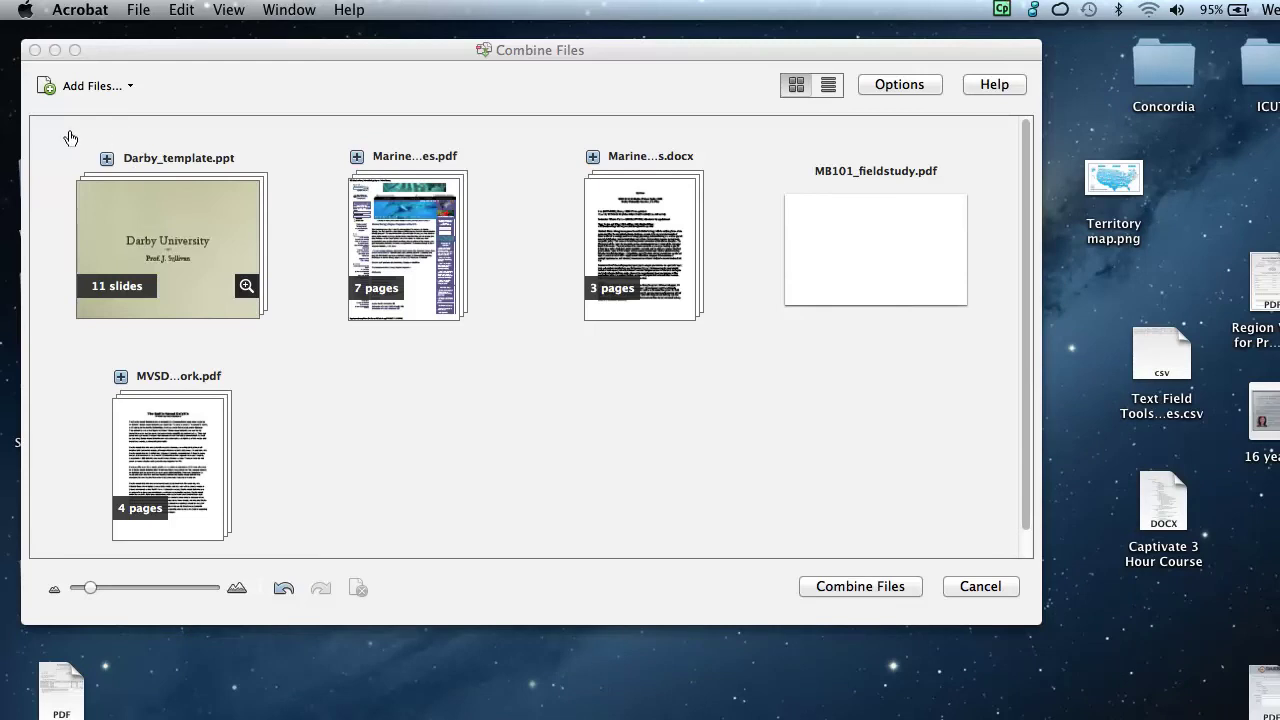
Remove slides 2–12 of Darby_template.ppt so only its first slide remains.
left_click(74, 135)
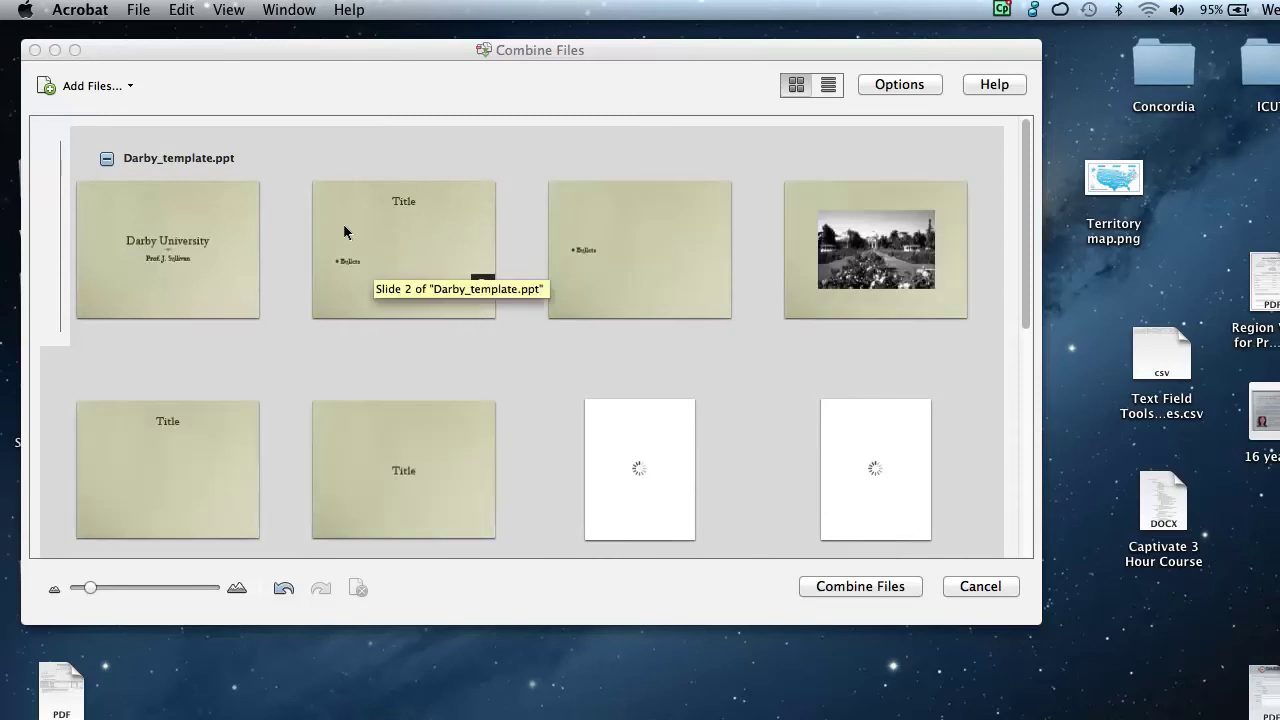
left_click(365, 228)
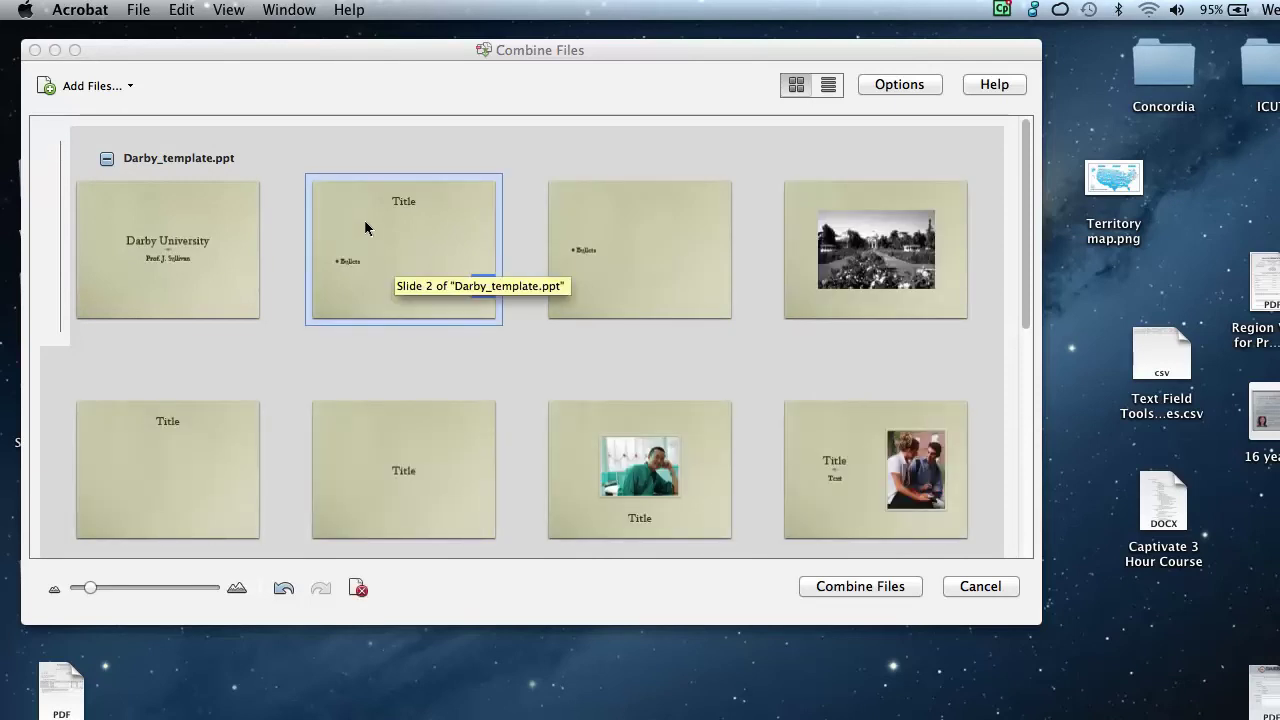
scroll(365, 228, "down", 5)
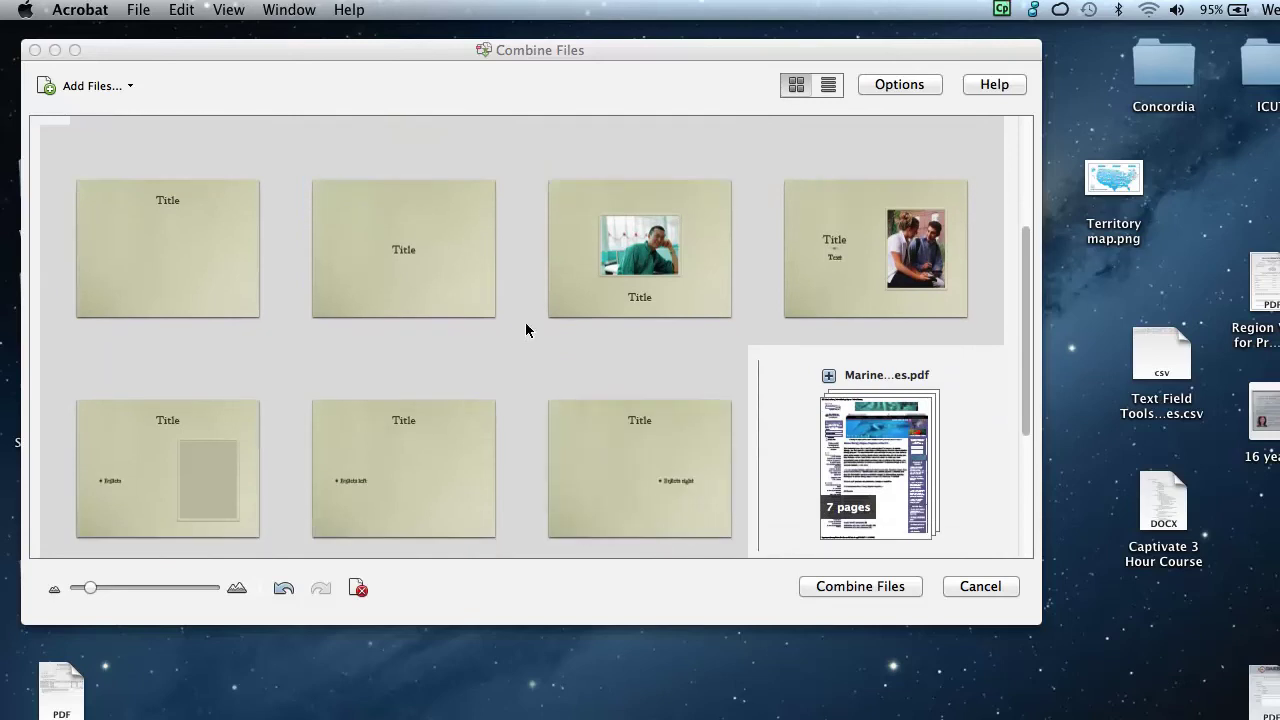
left_click(575, 406, "shift")
scroll(575, 406, "up", 3)
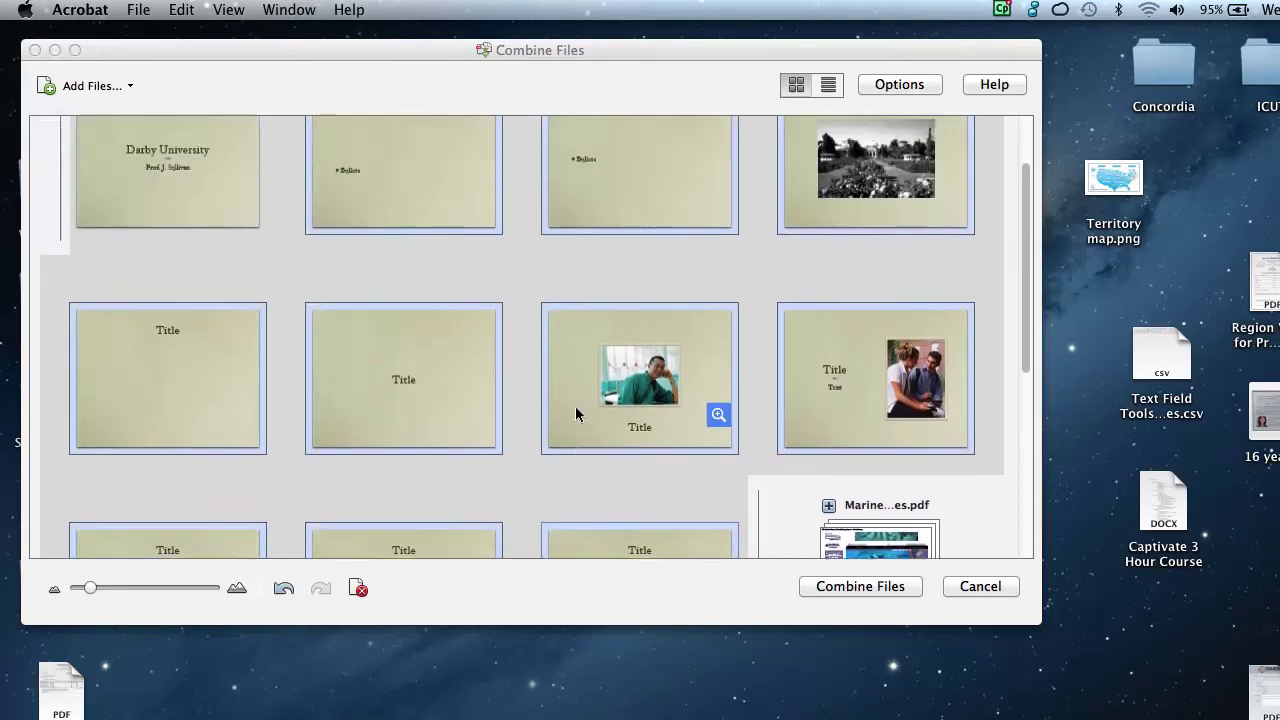
scroll(575, 406, "up", 2)
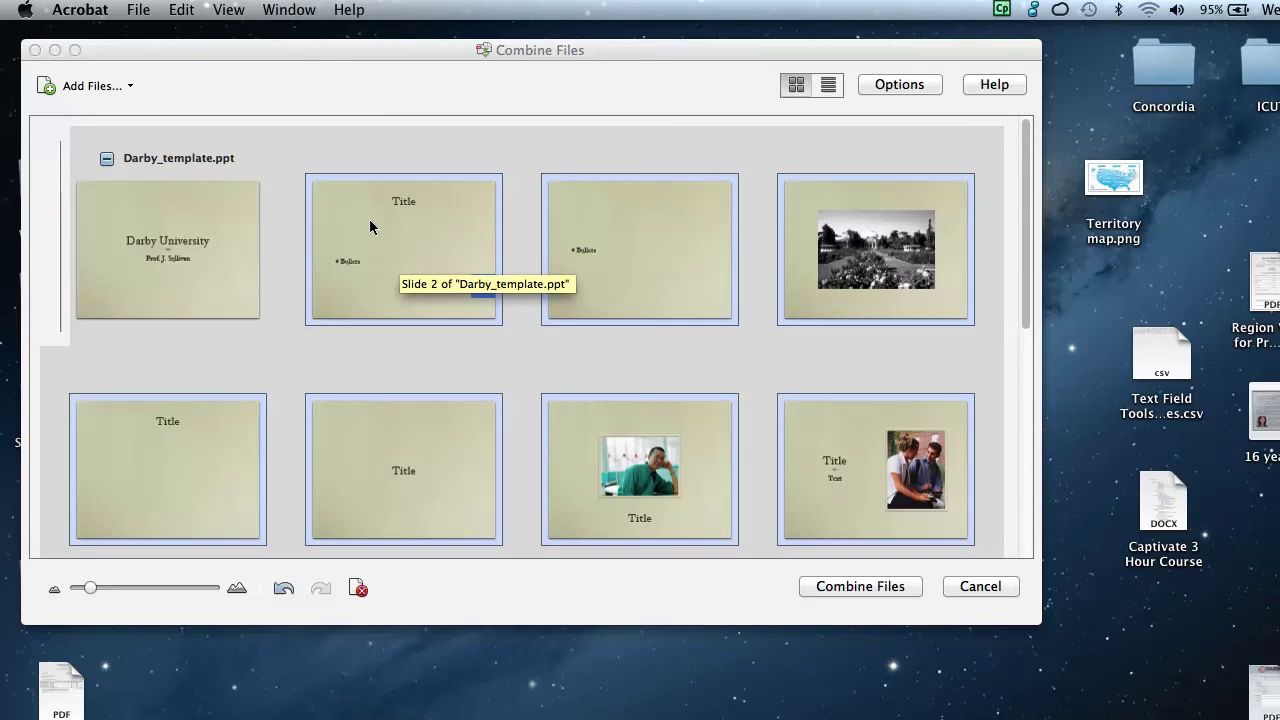
right_click(397, 254)
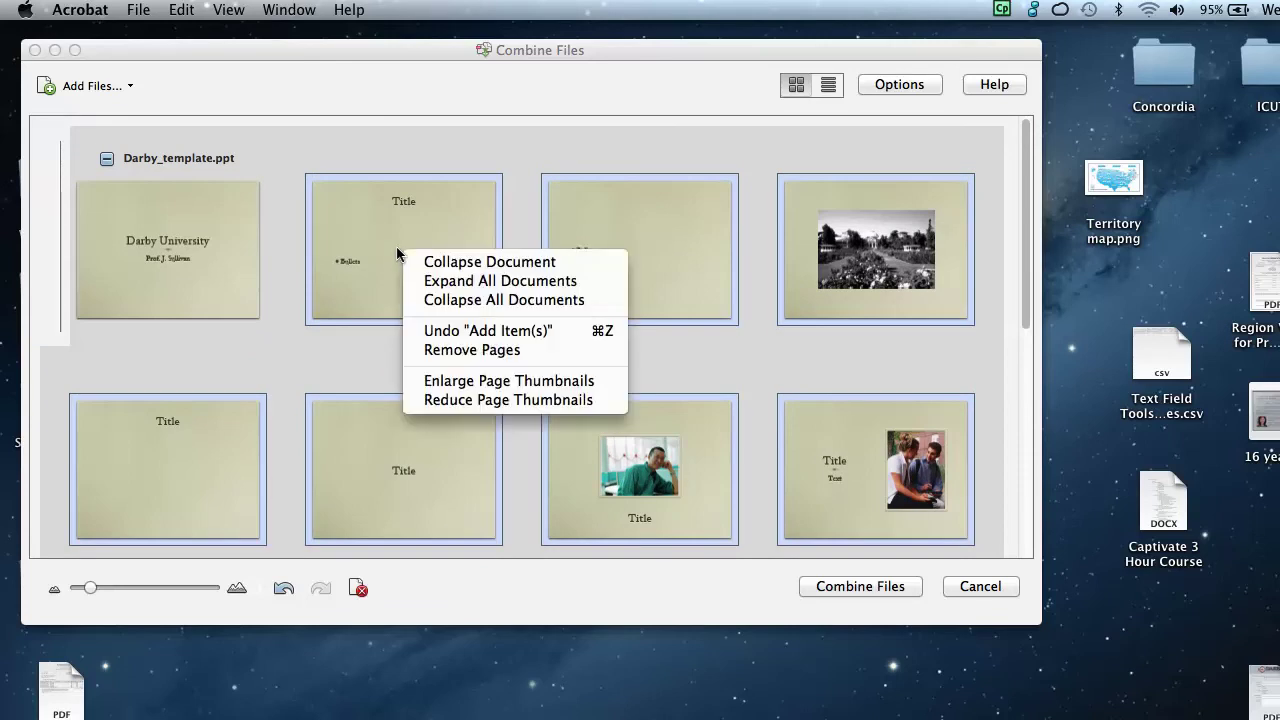
left_click(439, 350)
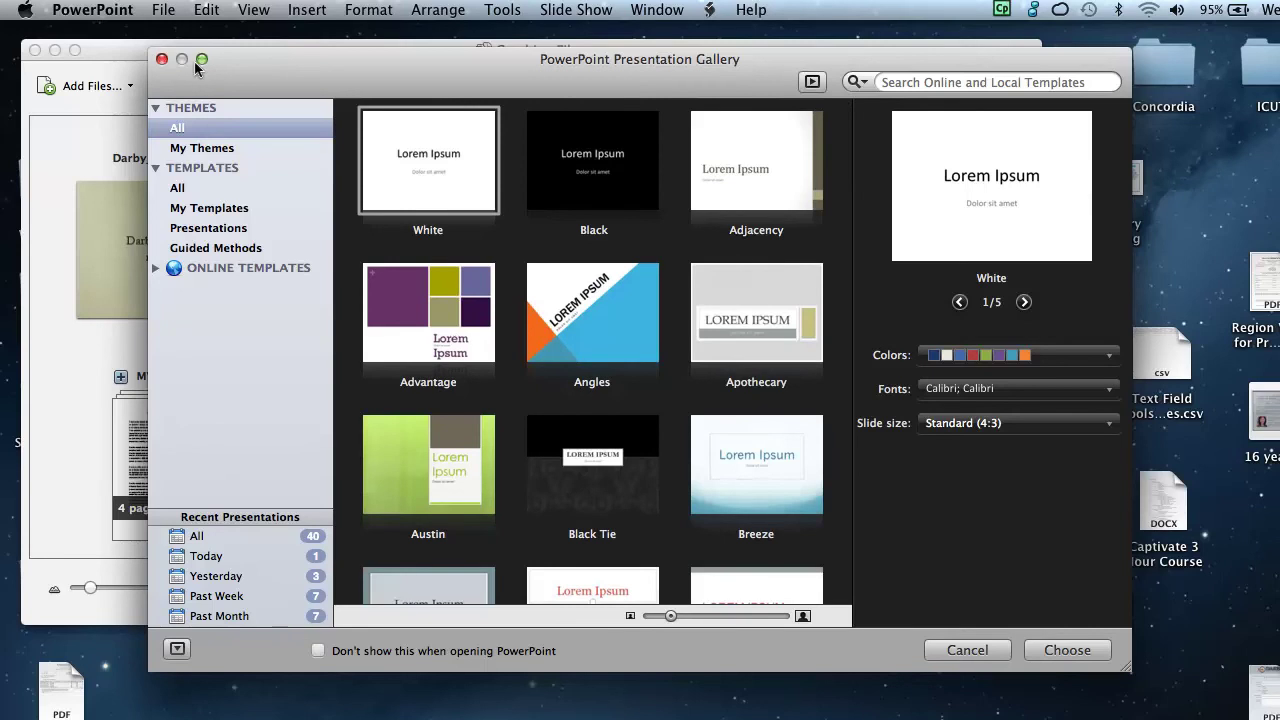
left_click_drag(227, 58, 381, 200)
left_click(397, 59)
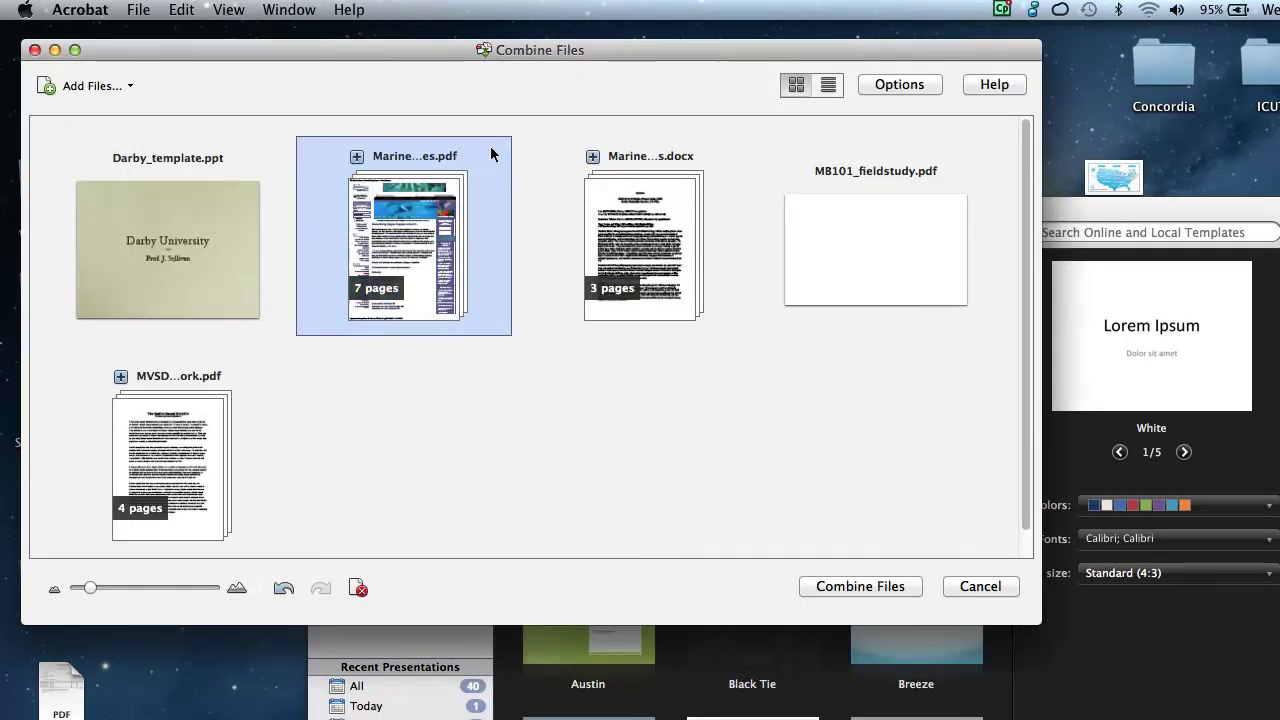
Remove pages 2–7 of Marine Biology degrees.pdf so only its first page remains.
left_click(356, 156)
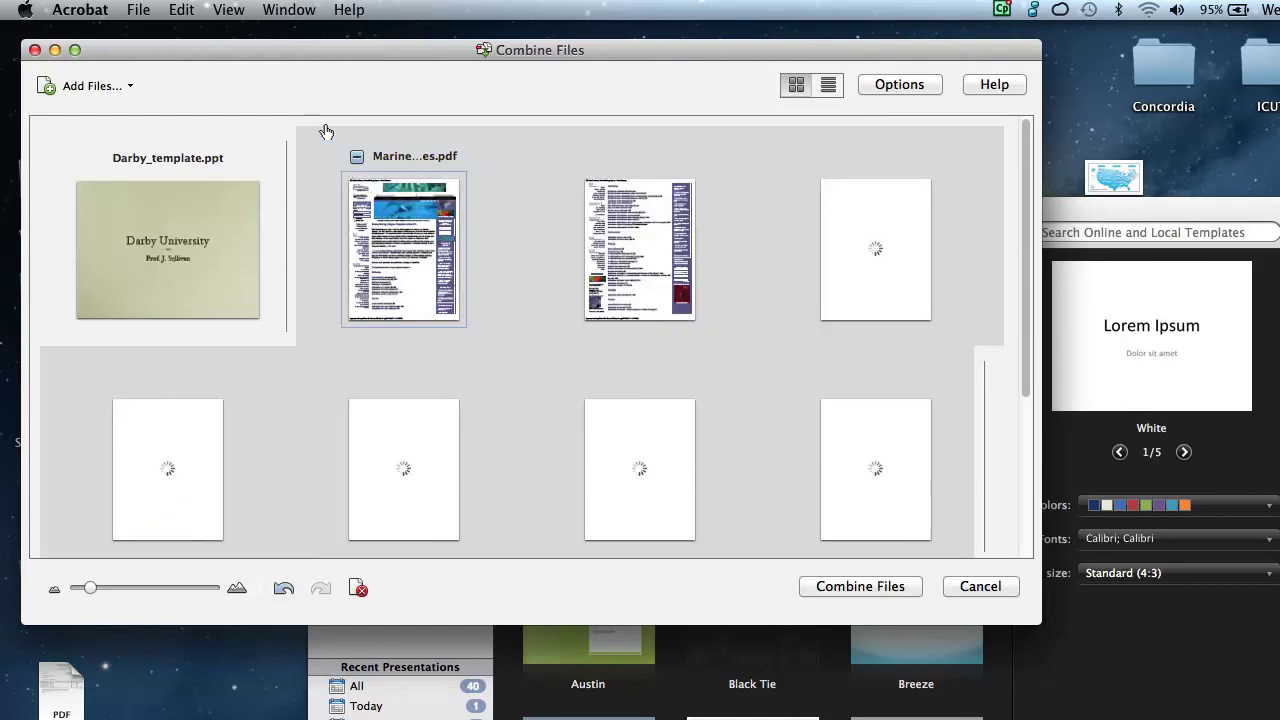
left_click(586, 225)
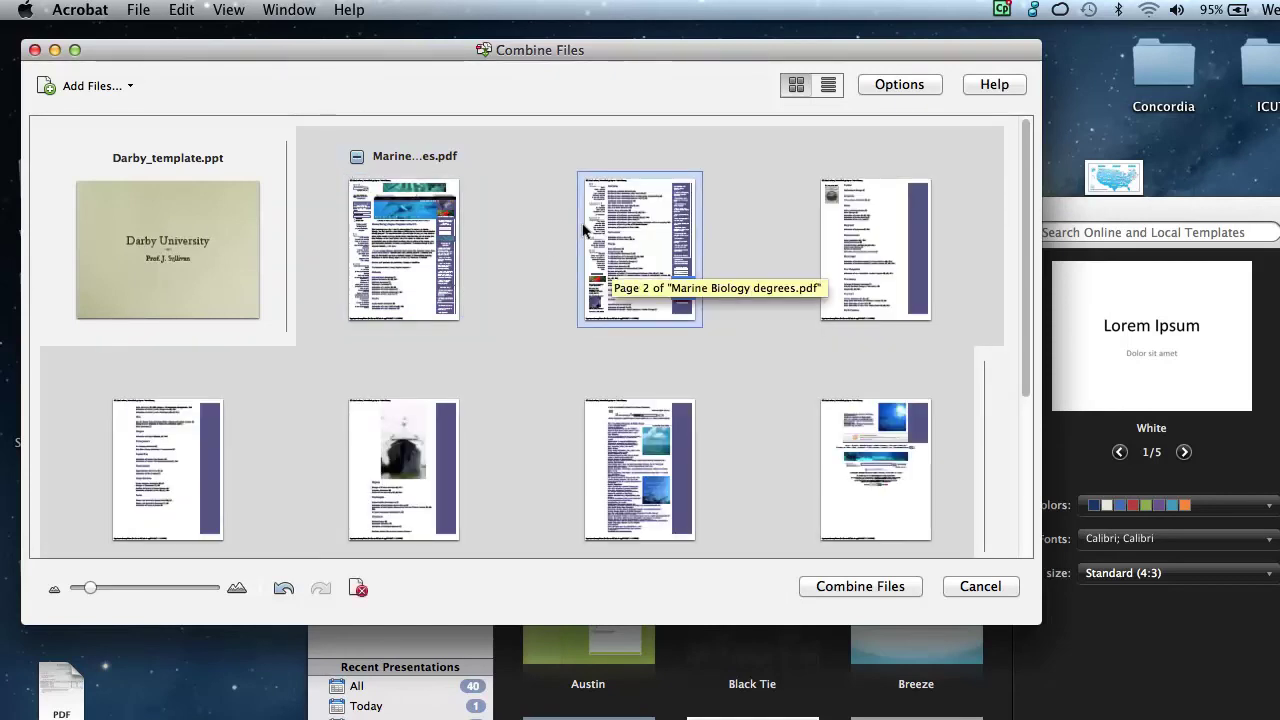
scroll(582, 222, "down", 3)
left_click(860, 320, "shift")
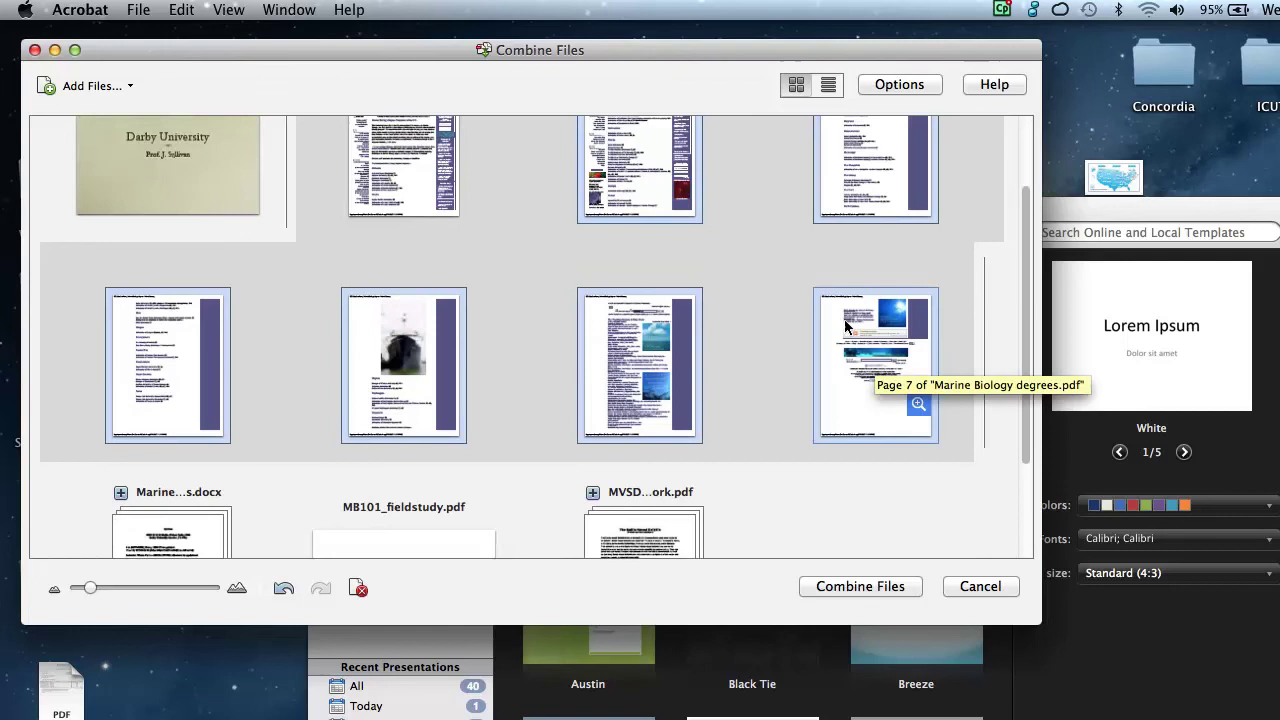
scroll(780, 286, "up", 2)
right_click(631, 171)
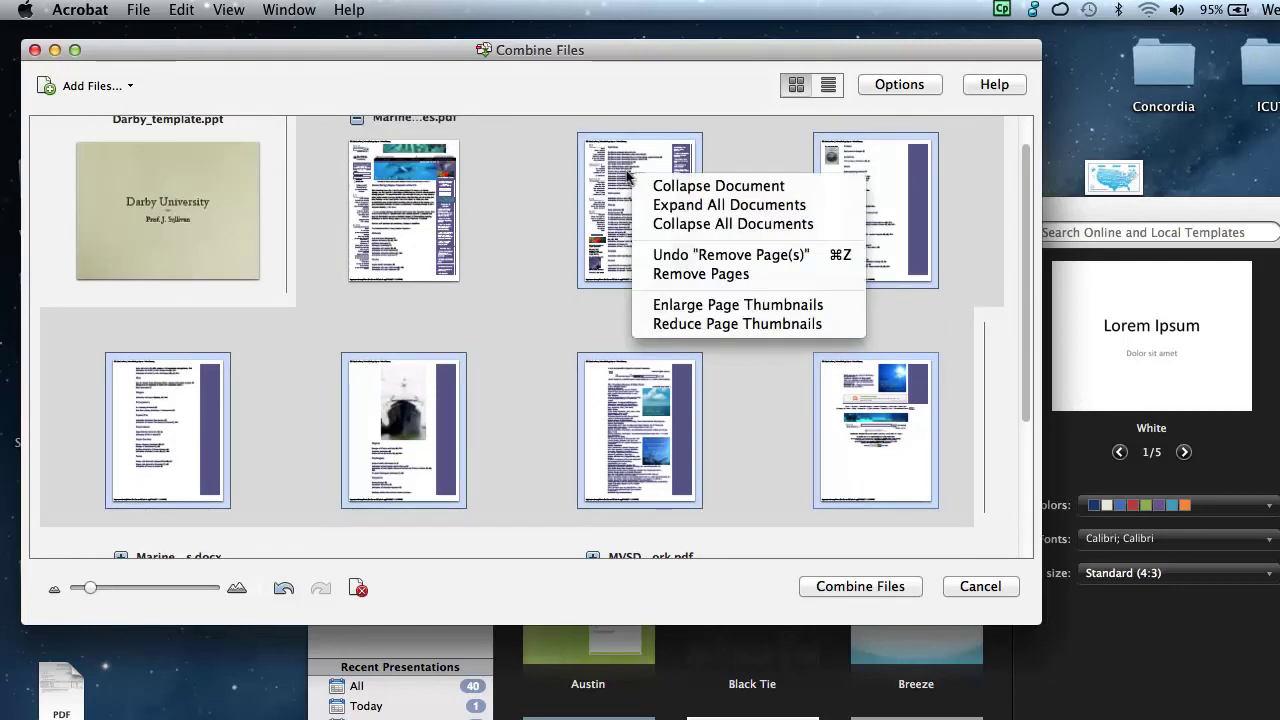
left_click(700, 273)
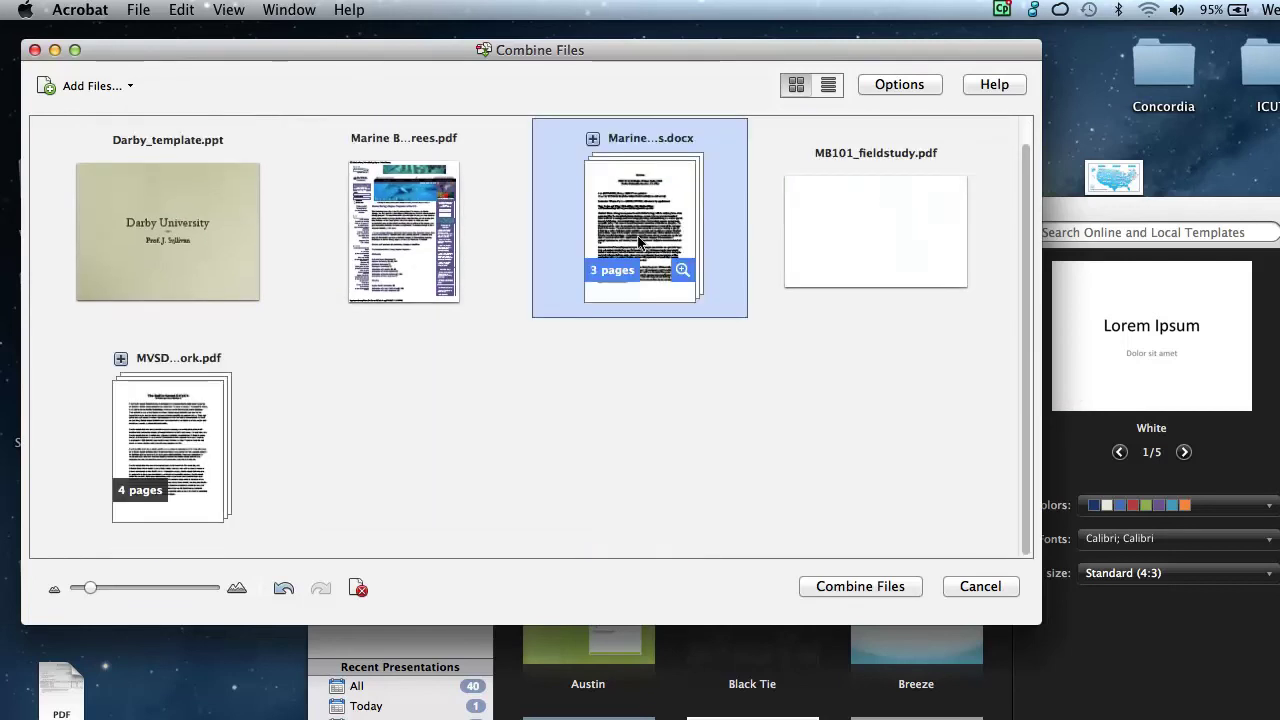
left_click(516, 372)
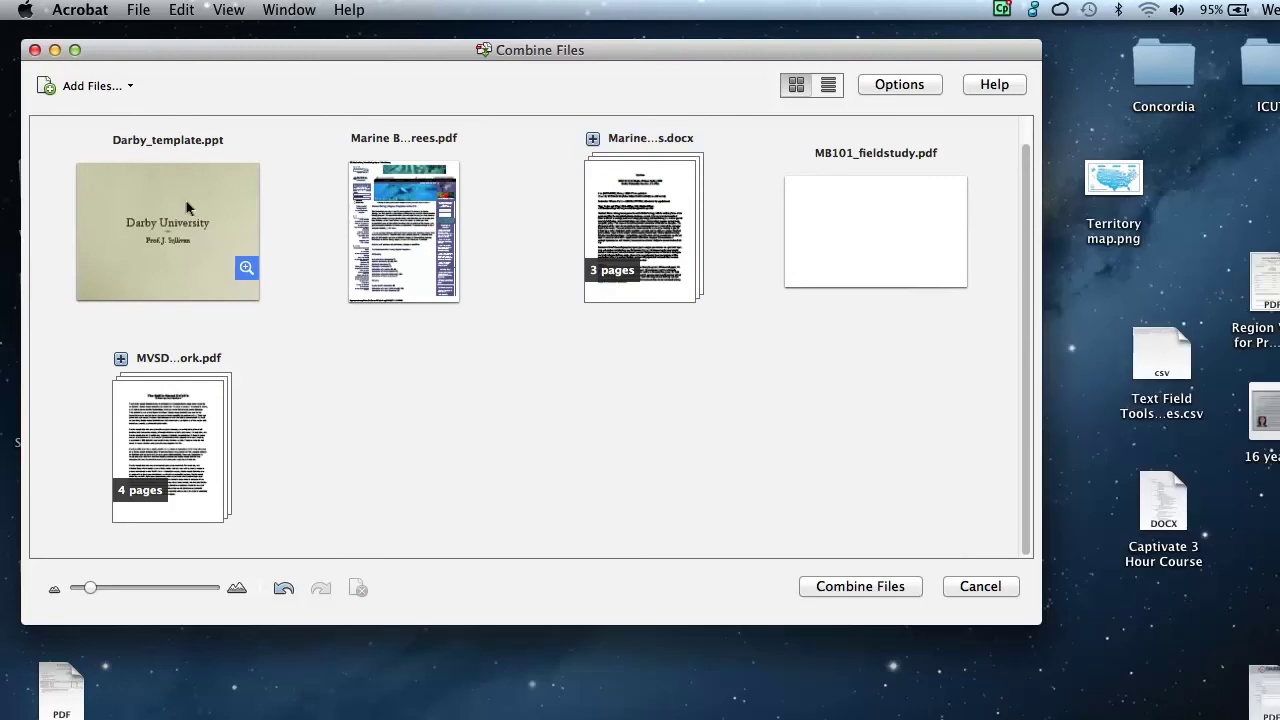
Drag Marine Biology_Syllabus.docx to the leftmost position, ahead of Darby_template.ppt.
left_click(639, 158)
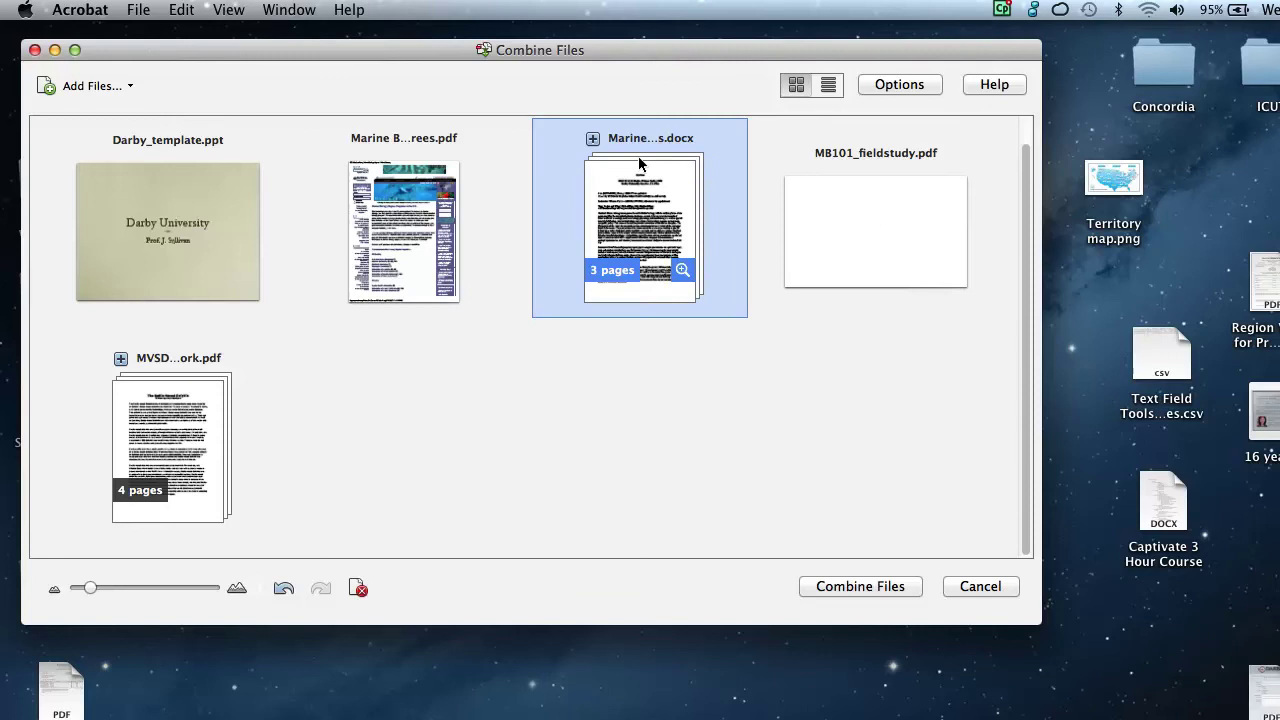
left_click_drag(638, 156, 96, 148)
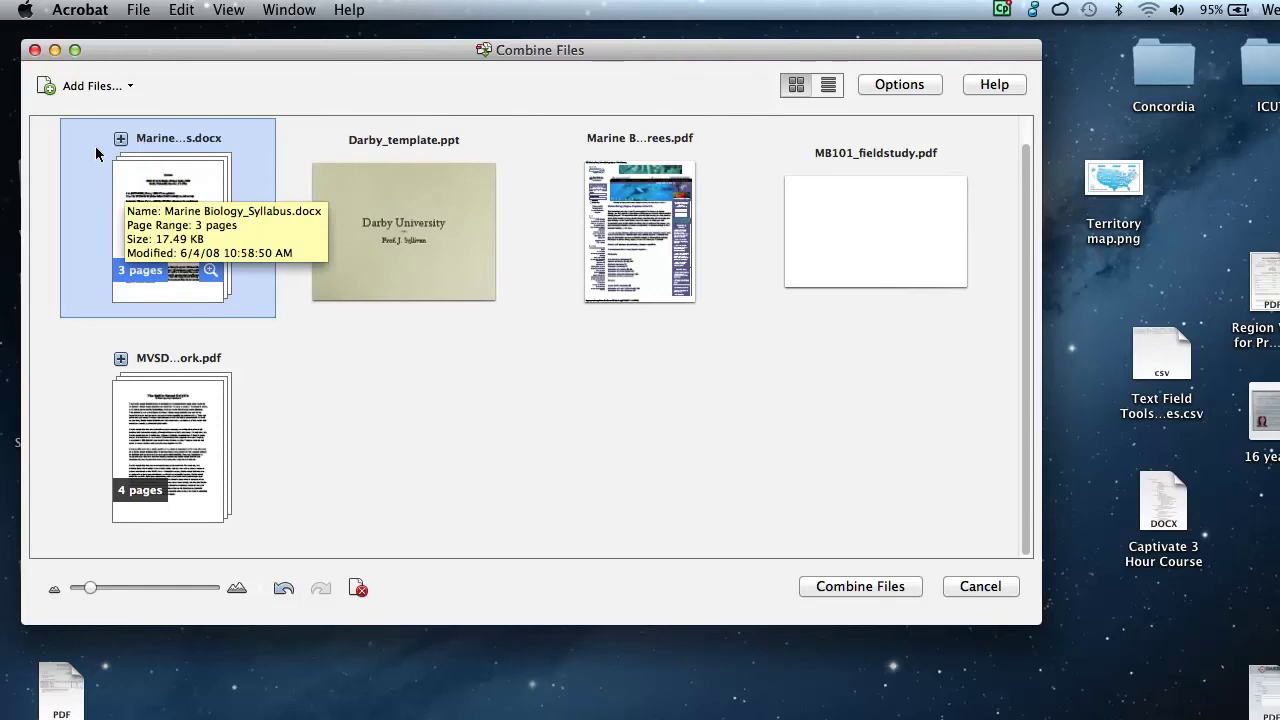
Remove MB101_fieldstudy.pdf from the Combine Files list via its context menu.
left_click(816, 159)
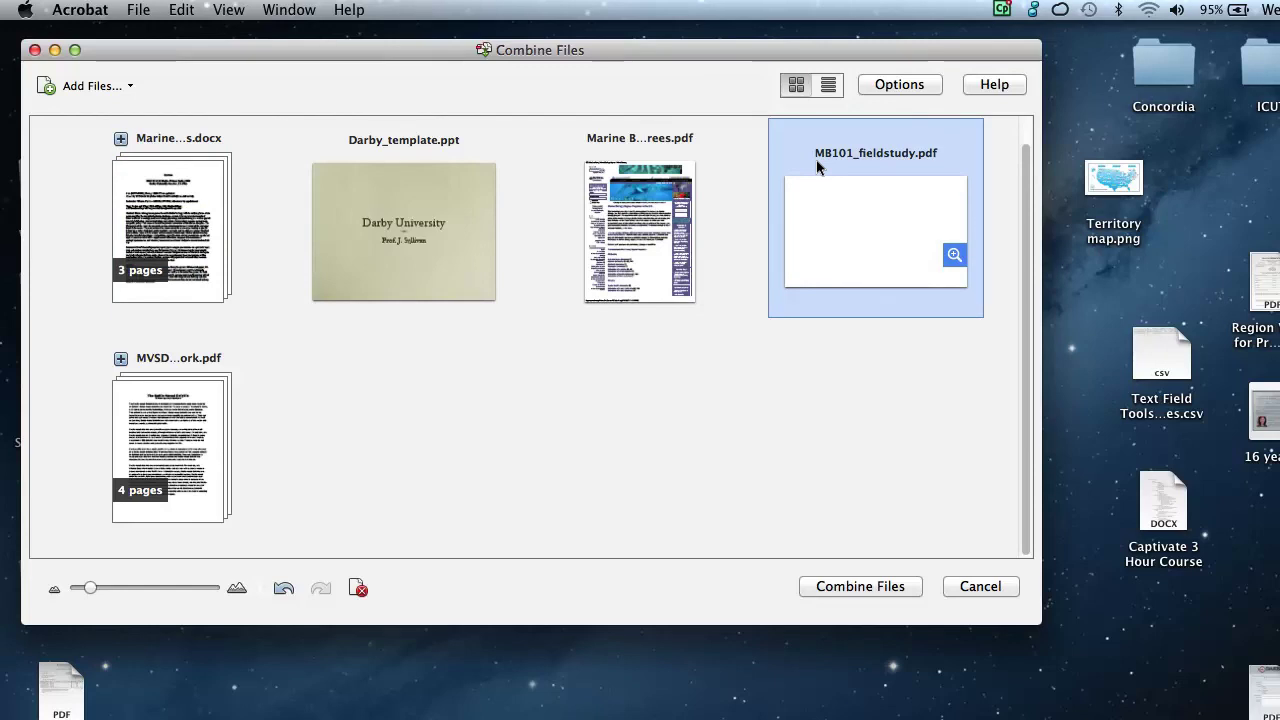
right_click(843, 190)
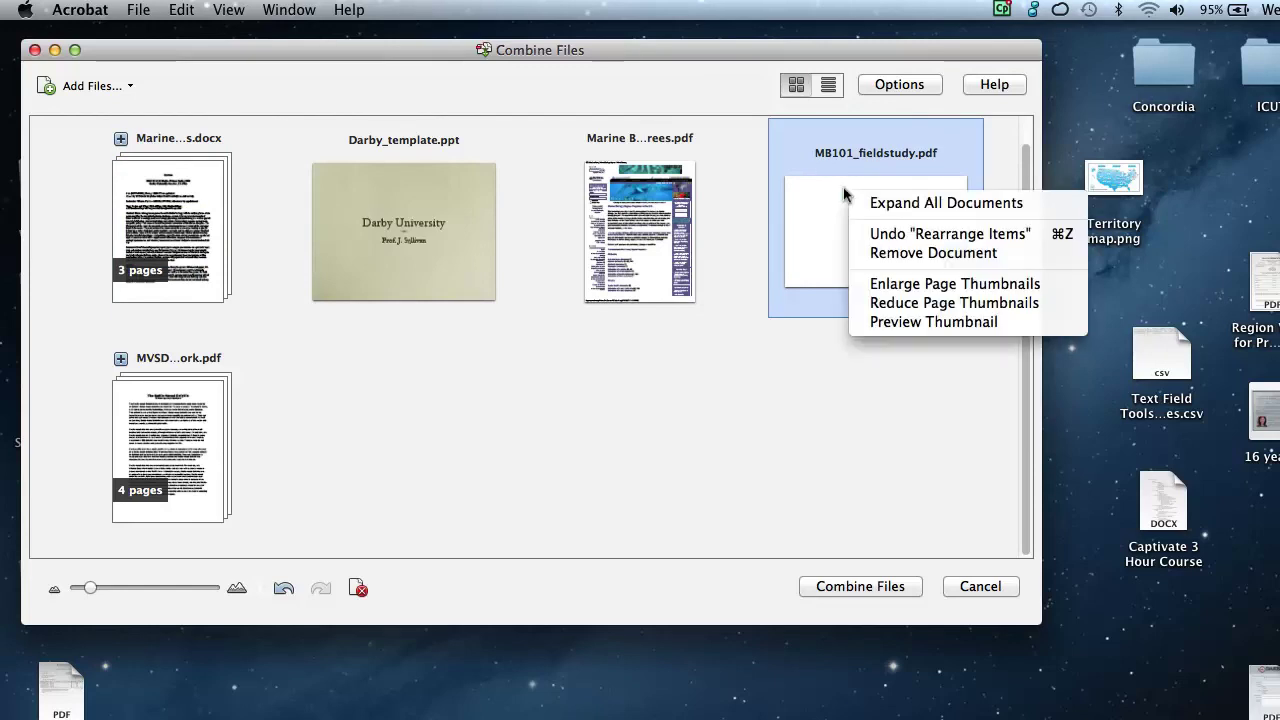
left_click(875, 252)
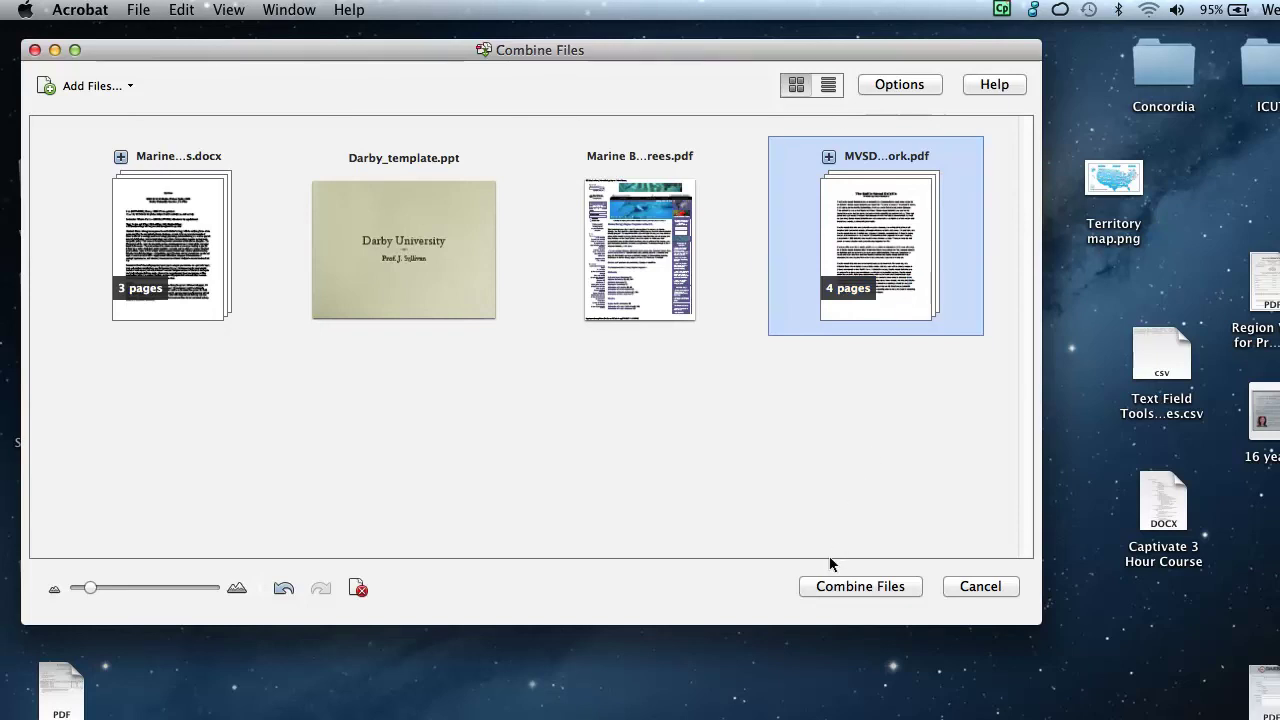
Combine the four queued files into the 9-page Binder1.pdf.
key("Return")
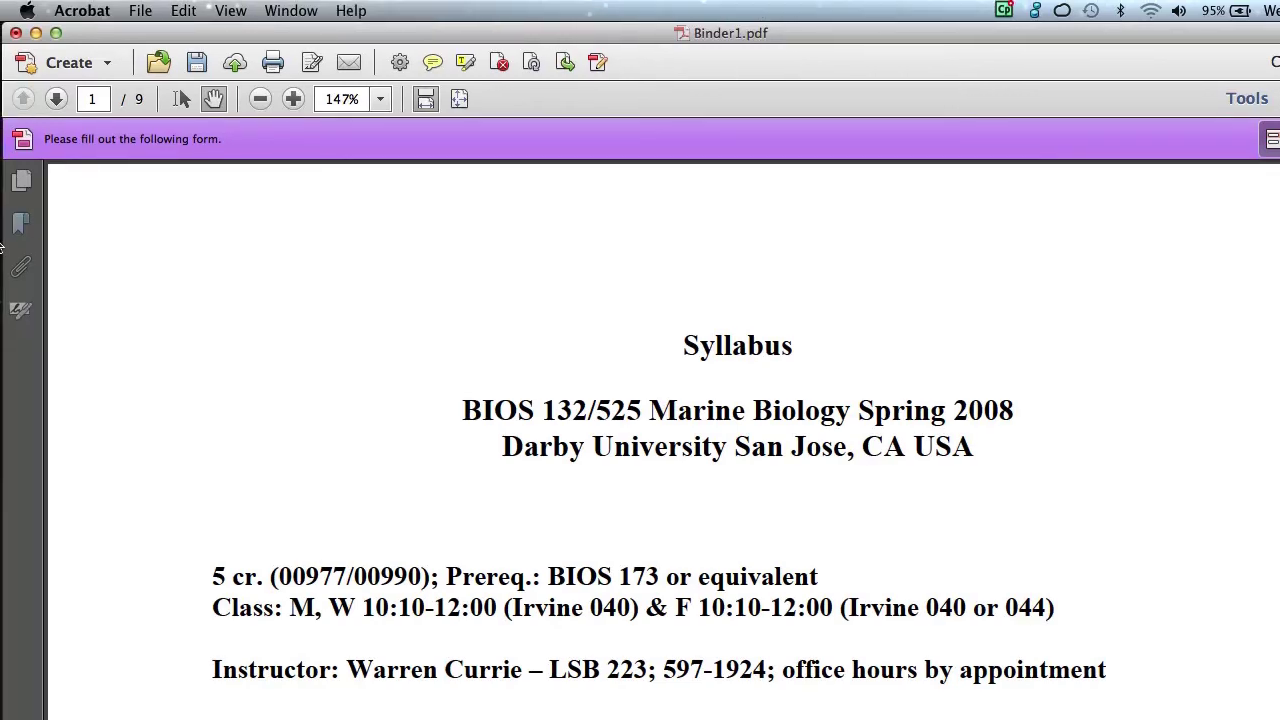
Show Binder1.pdf's page thumbnails and jump to page 2, the lecture schedule table.
left_click(55, 34)
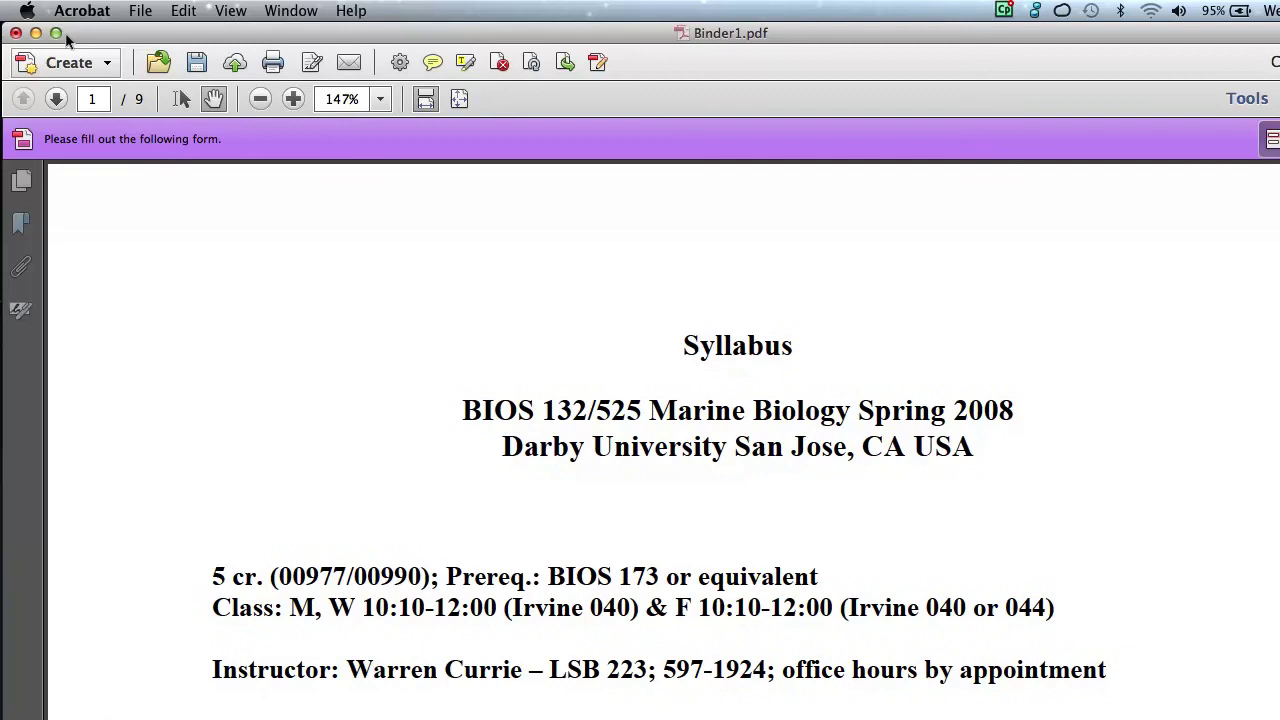
left_click(22, 180)
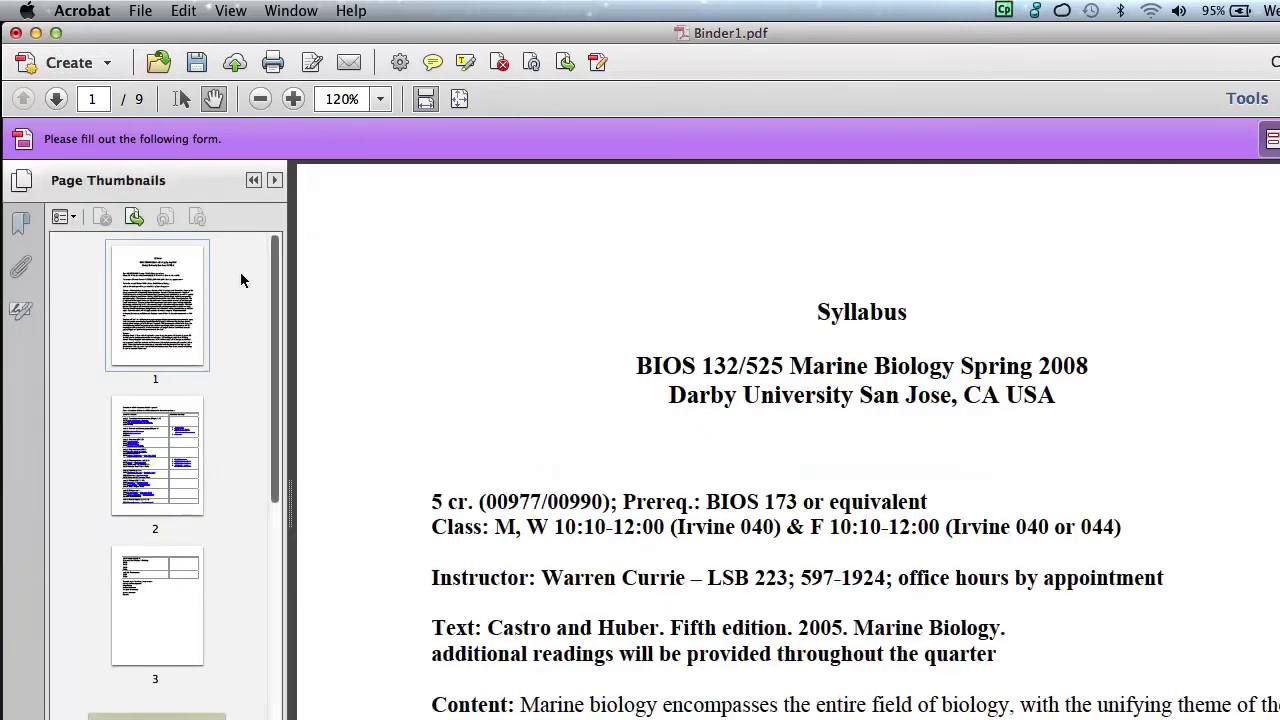
scroll(241, 300, "down", 10)
scroll(248, 530, "down", 3)
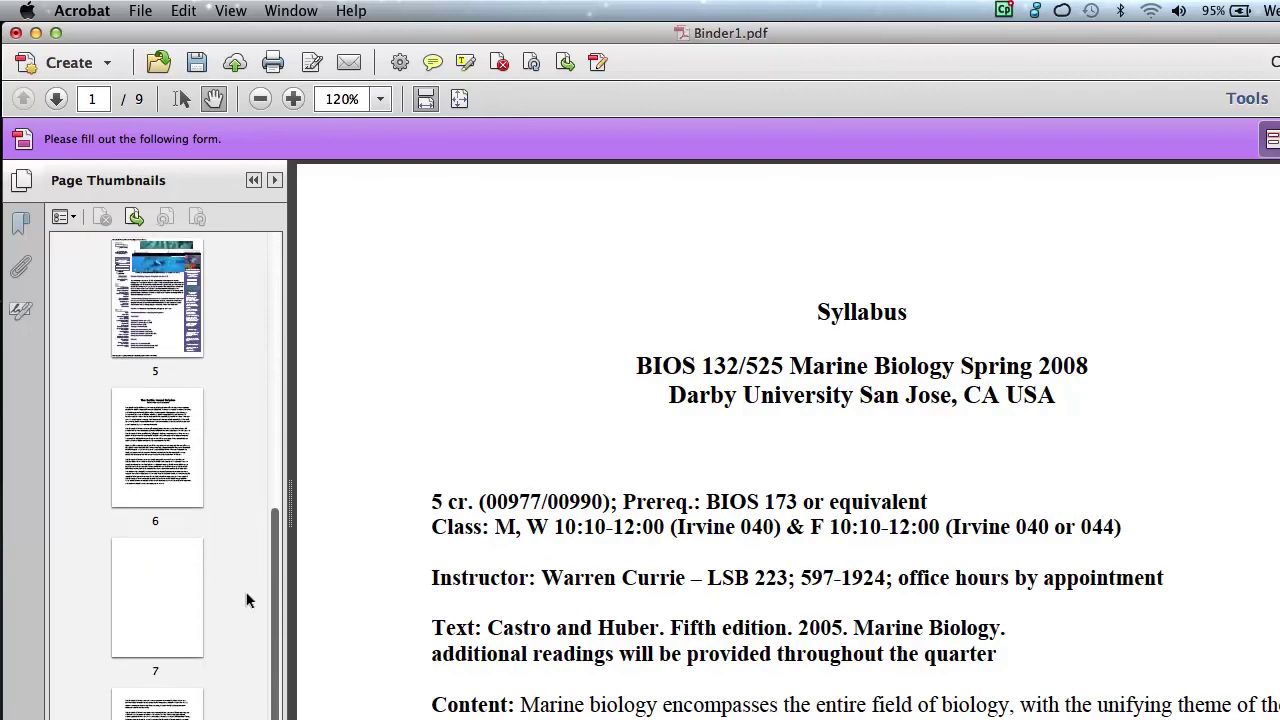
scroll(247, 450, "up", 10)
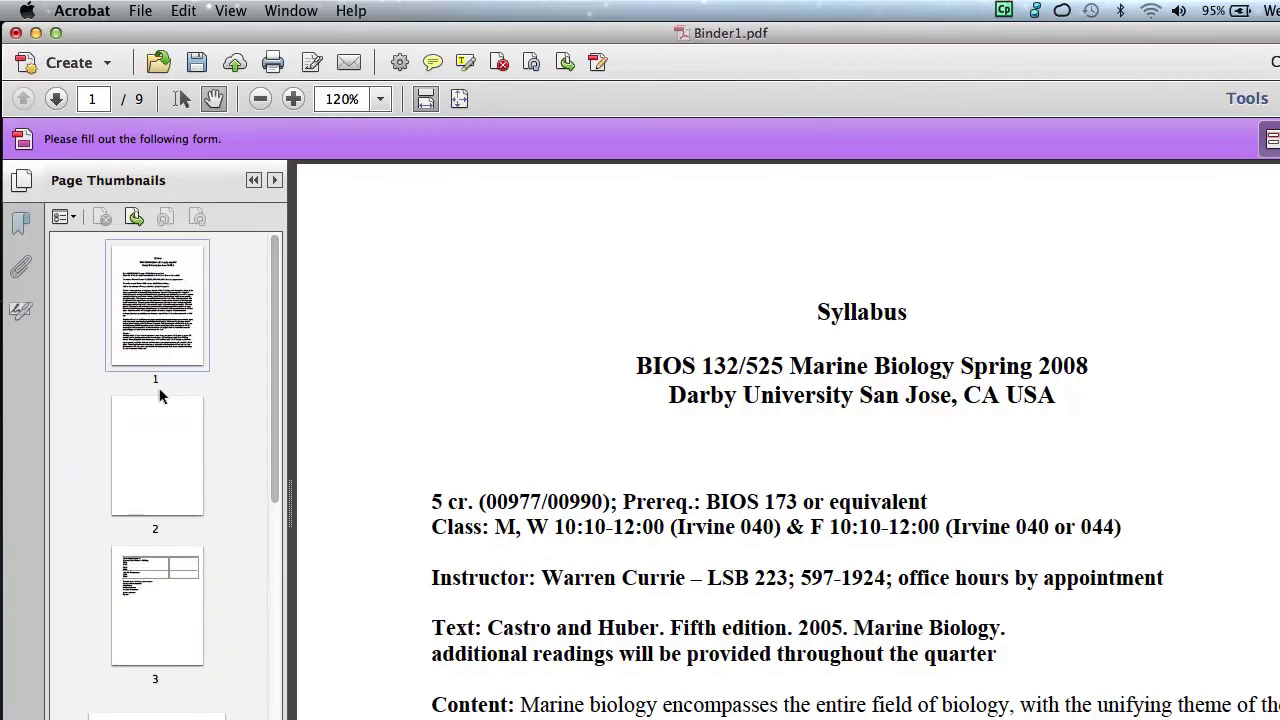
left_click(152, 397)
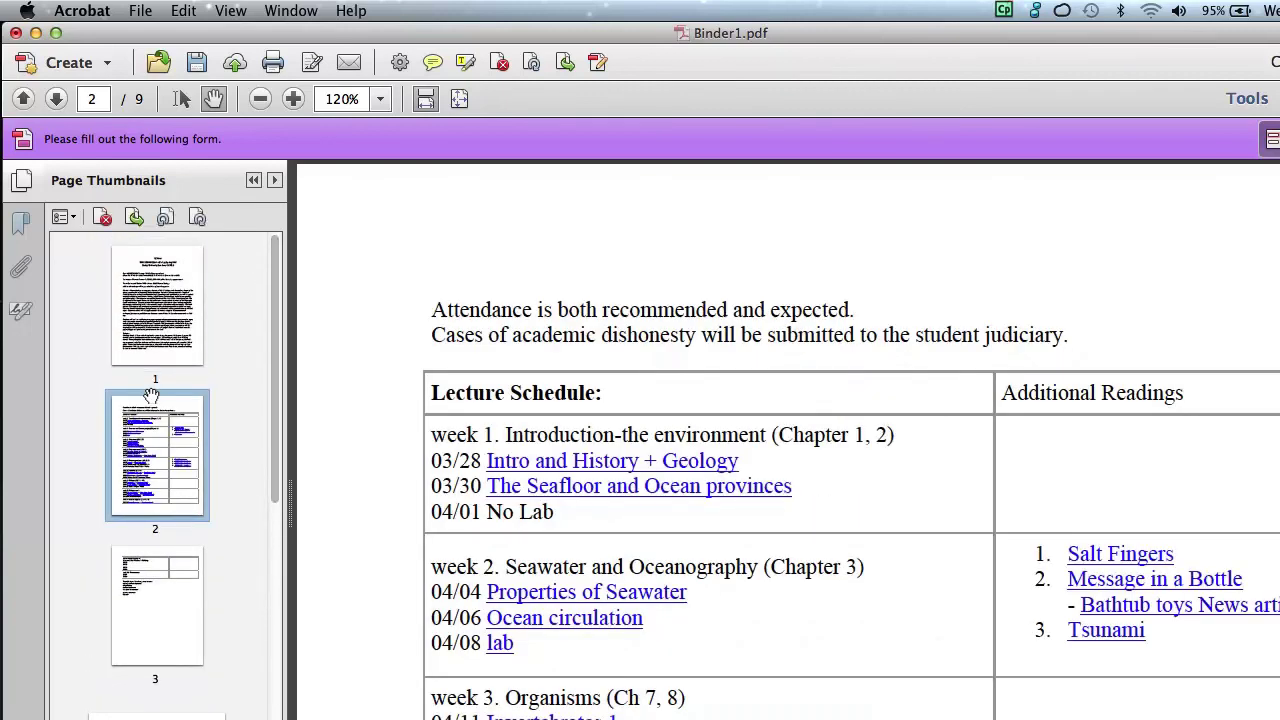